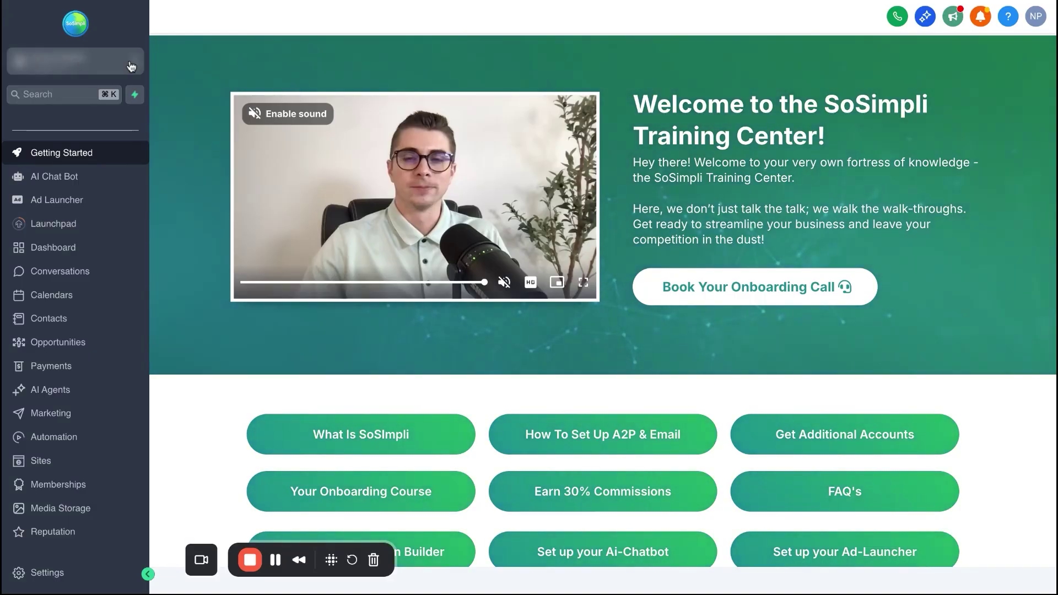
- Switch from the sub-account to the agency view and open the Labs page in the agency settings
{"action": "left_click", "coordinate": [75, 60]}
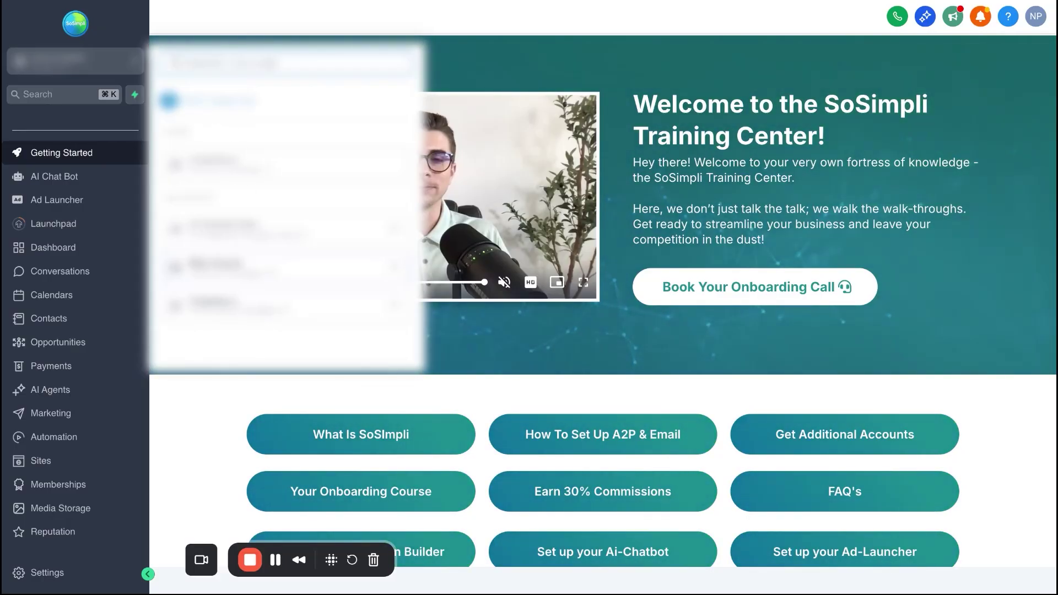
{"action": "left_click", "coordinate": [203, 104]}
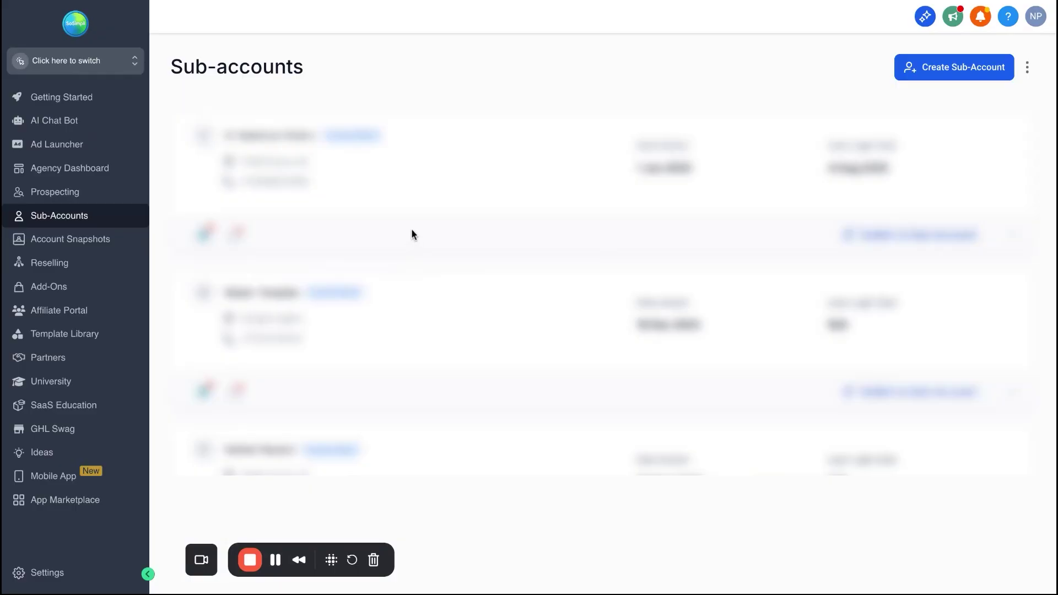
{"action": "left_click", "coordinate": [42, 573]}
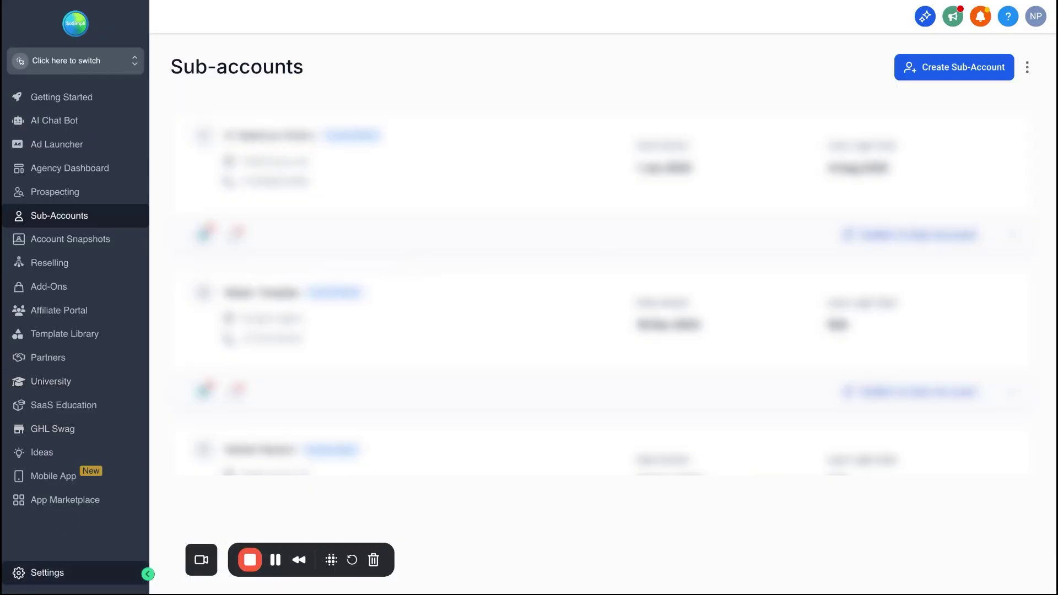
{"action": "scroll", "coordinate": [40, 364], "scroll_direction": "down", "scroll_amount": 2}
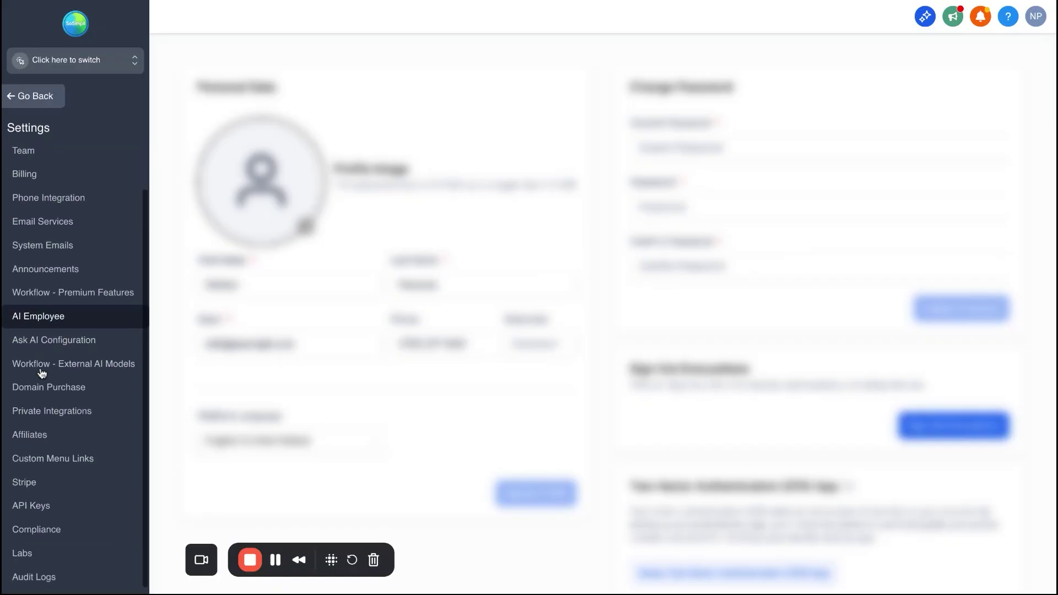
{"action": "left_click", "coordinate": [47, 557]}
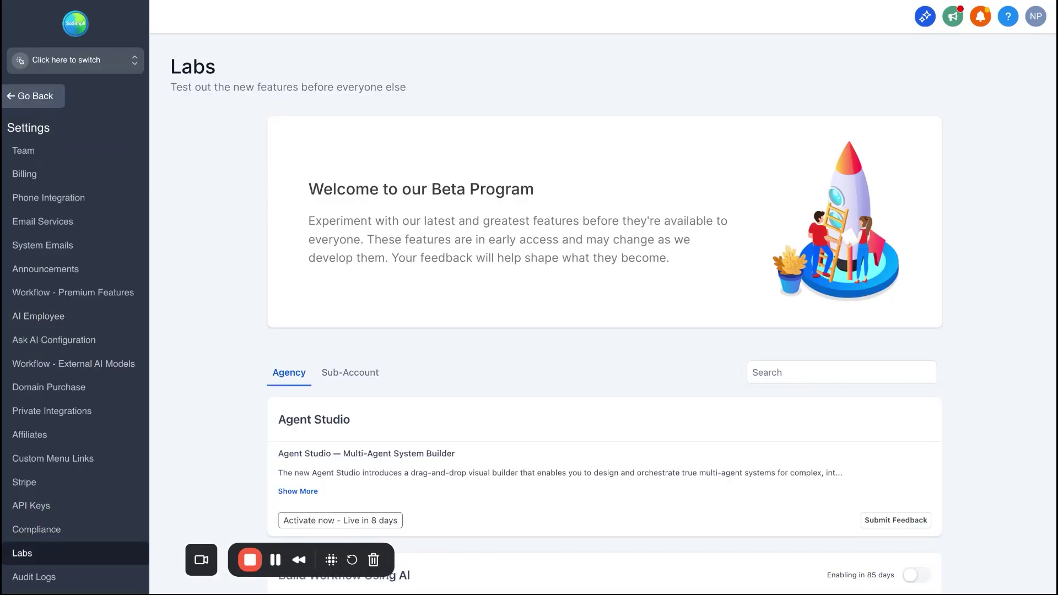
- Activate the Voice AI - Outbound Calling feature from the sub-account features in Labs
{"action": "scroll", "coordinate": [249, 261], "scroll_direction": "down", "scroll_amount": 6}
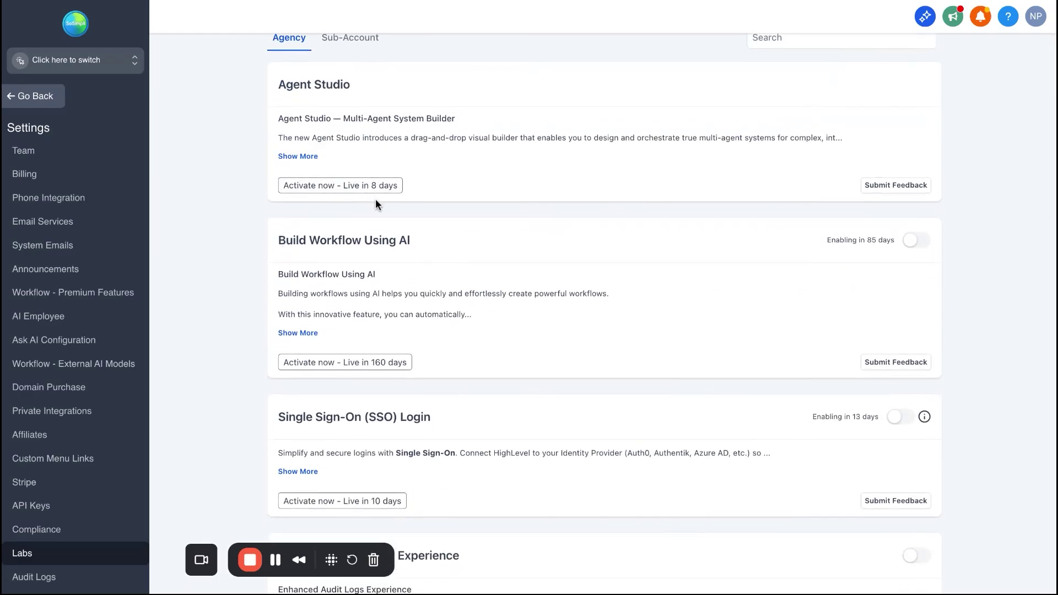
{"action": "scroll", "coordinate": [378, 204], "scroll_direction": "down", "scroll_amount": 3}
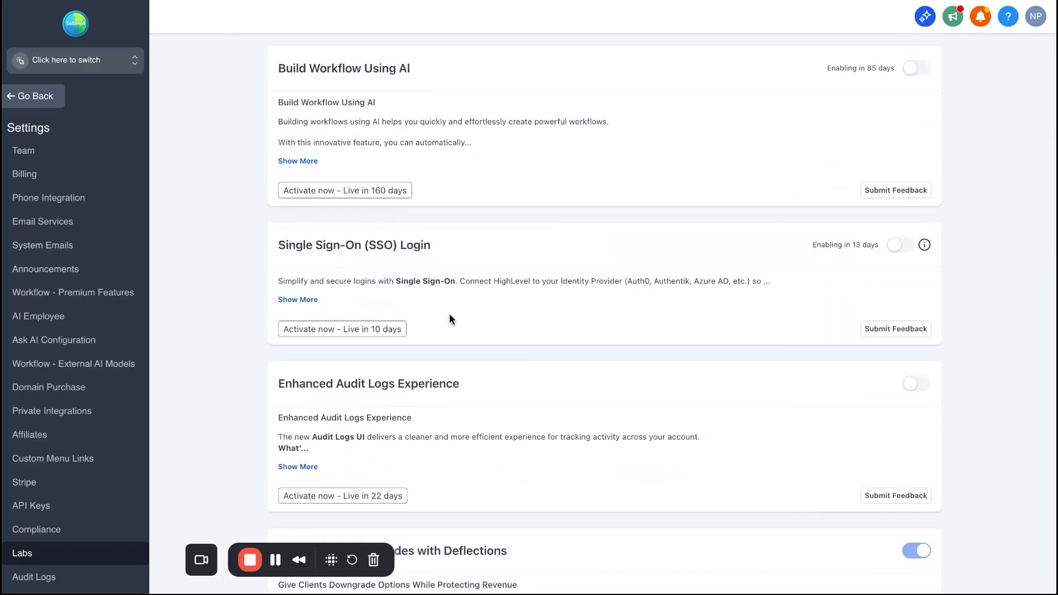
{"action": "scroll", "coordinate": [476, 305], "scroll_direction": "up", "scroll_amount": 4}
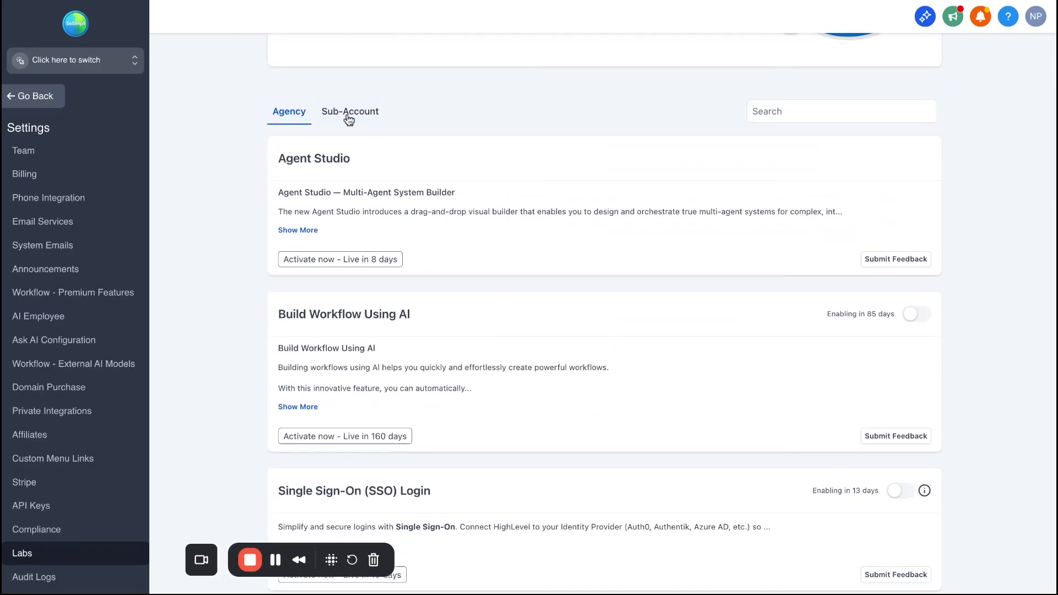
{"action": "scroll", "coordinate": [471, 190], "scroll_direction": "down", "scroll_amount": 15}
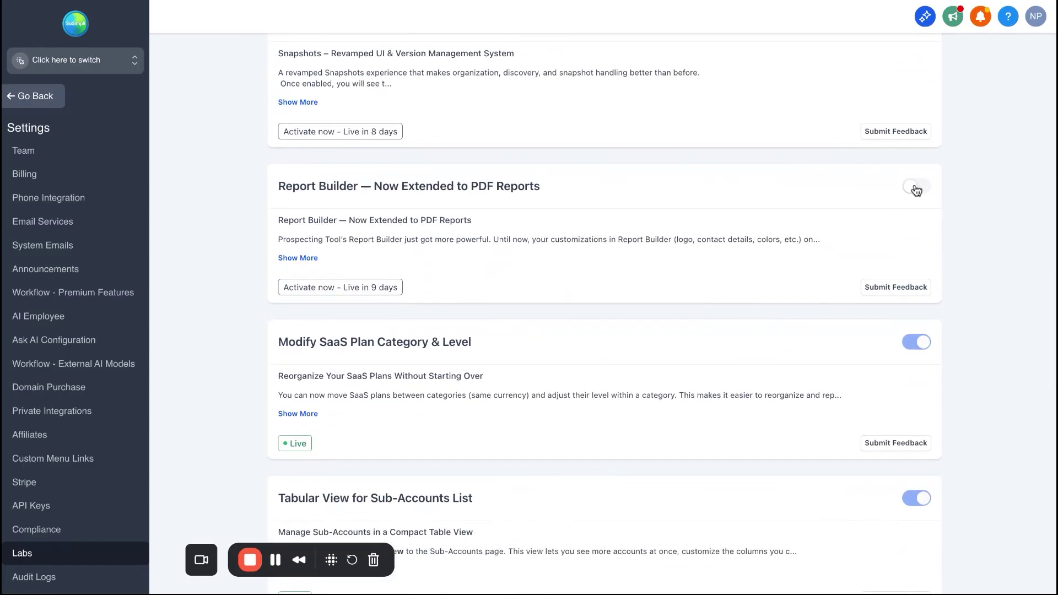
{"action": "scroll", "coordinate": [755, 200], "scroll_direction": "up", "scroll_amount": 20}
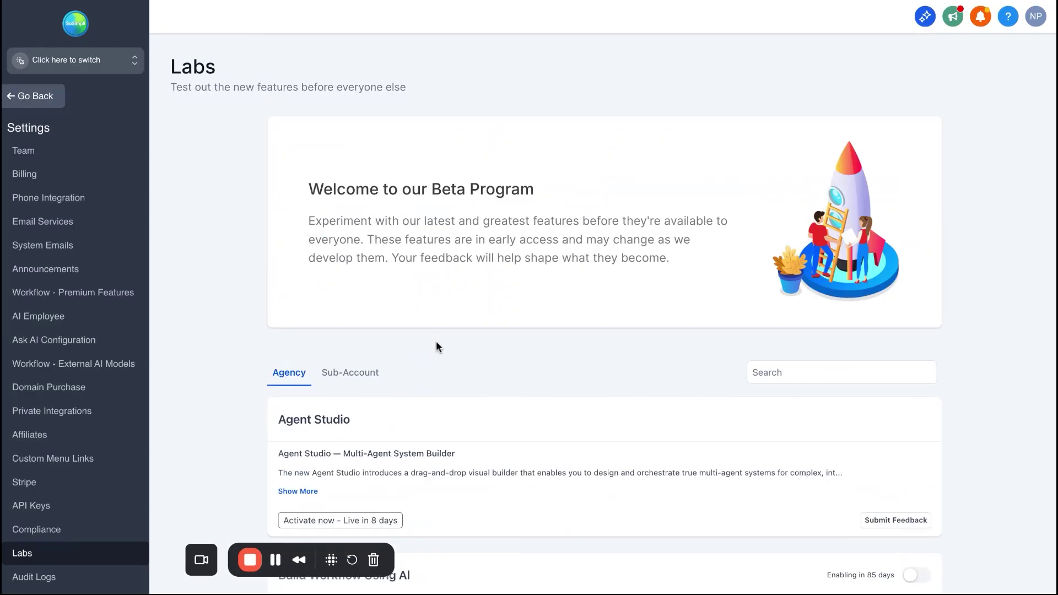
{"action": "left_click", "coordinate": [345, 378]}
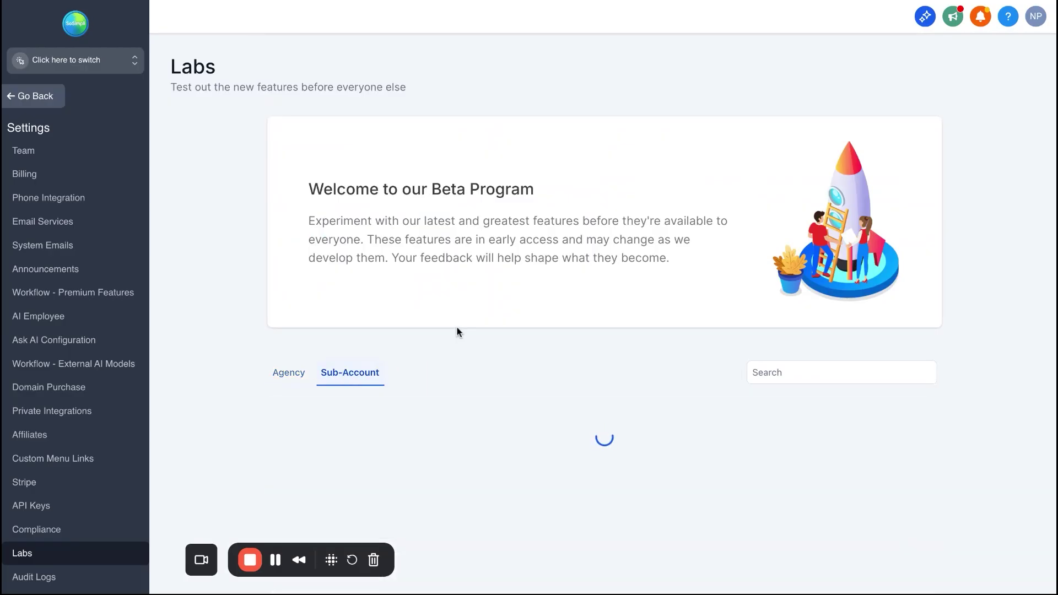
{"action": "scroll", "coordinate": [457, 331], "scroll_direction": "down", "scroll_amount": 20}
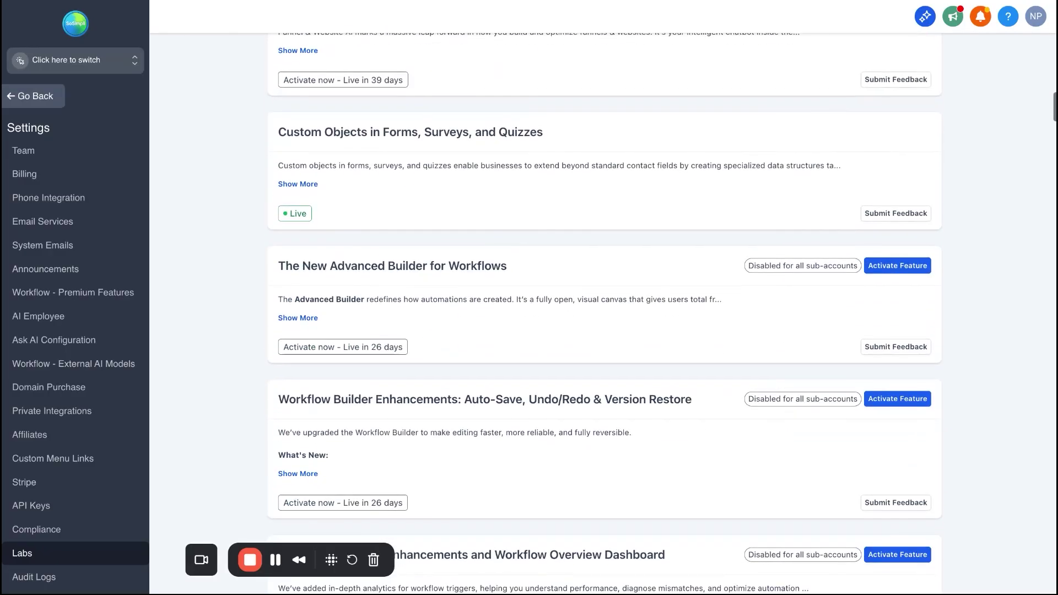
{"action": "scroll", "coordinate": [605, 315], "scroll_direction": "down", "scroll_amount": 15}
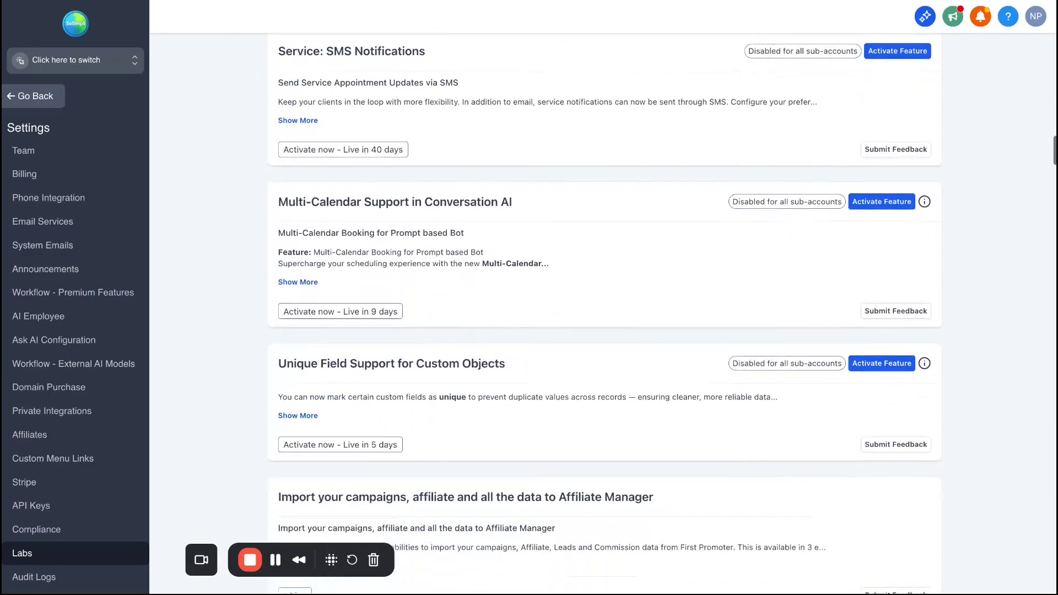
{"action": "scroll", "coordinate": [604, 314], "scroll_direction": "down", "scroll_amount": 15}
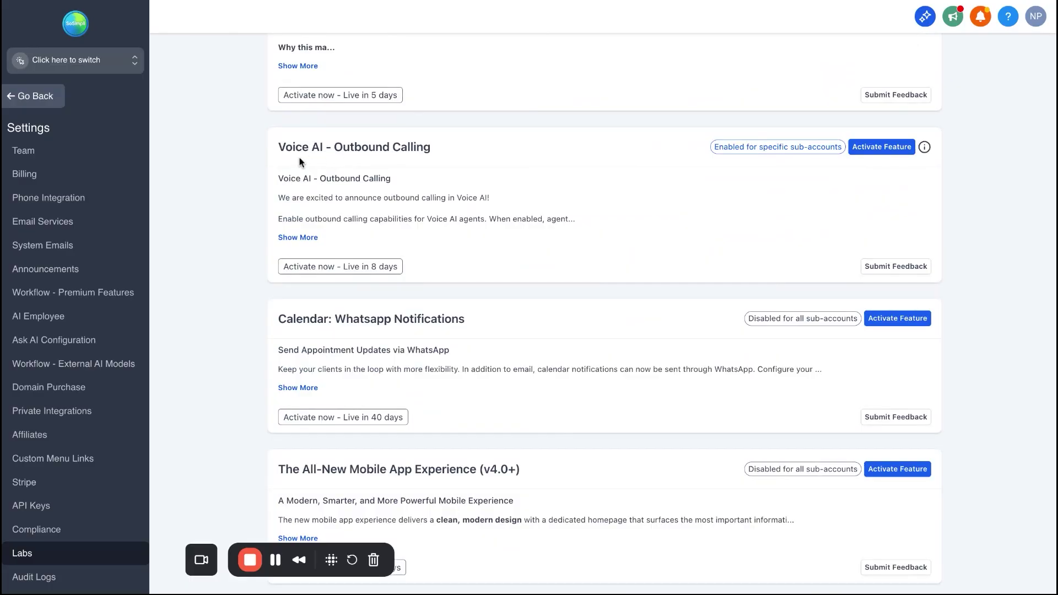
{"action": "left_click", "coordinate": [887, 149]}
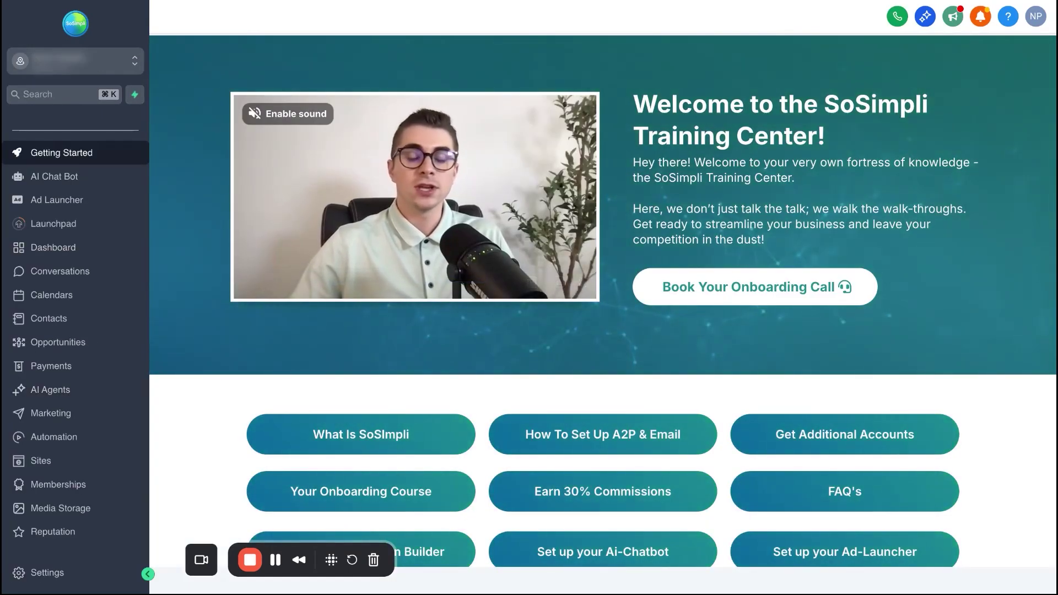
- Start creating a custom Voice AI agent in the sub-account's AI Agents area
{"action": "left_click", "coordinate": [74, 392]}
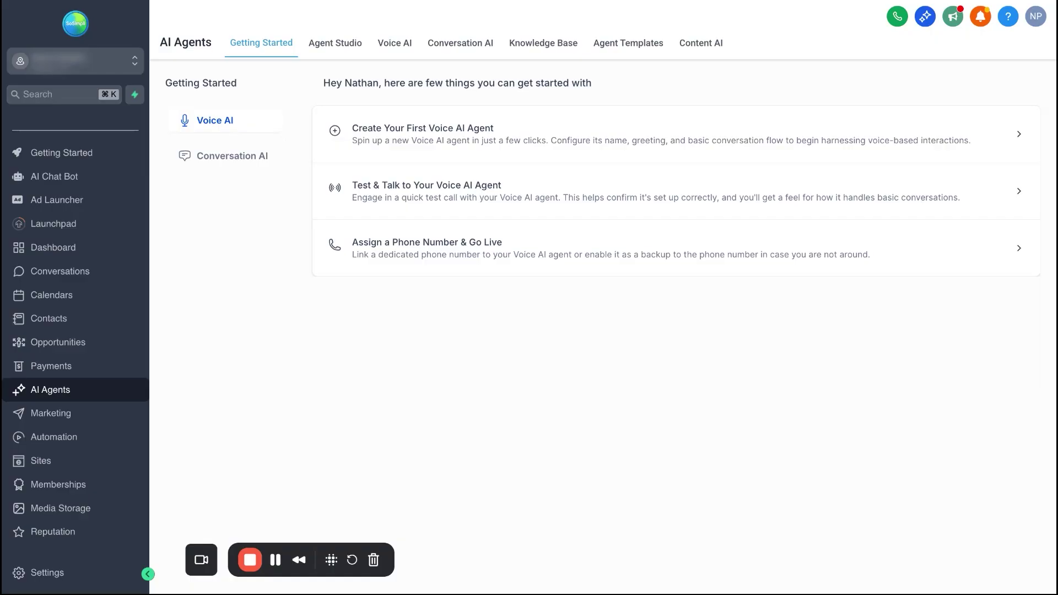
{"action": "left_click", "coordinate": [396, 139]}
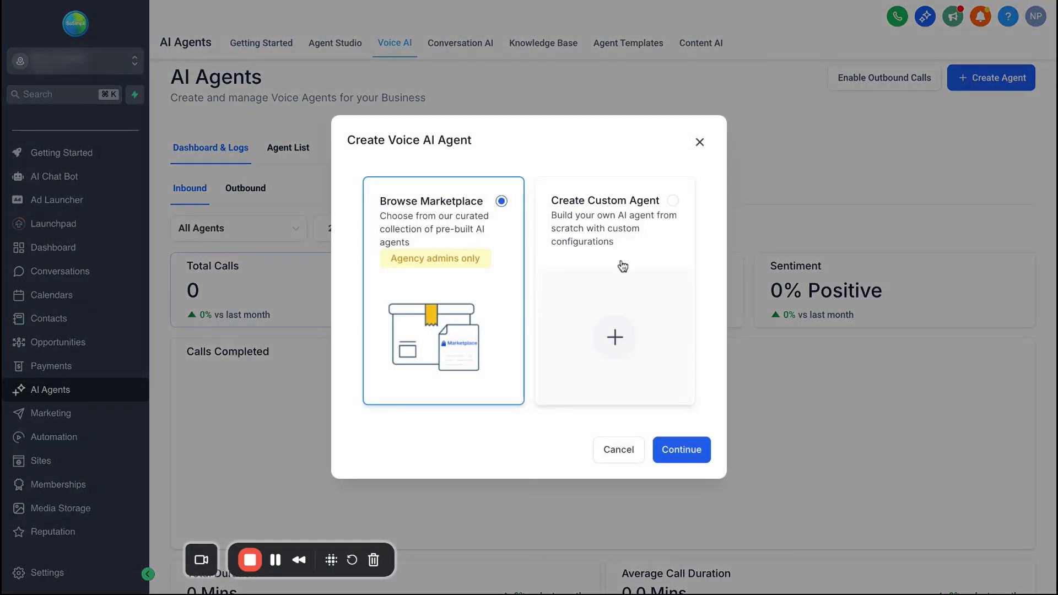
{"action": "left_click", "coordinate": [622, 267]}
{"action": "left_click", "coordinate": [683, 449]}
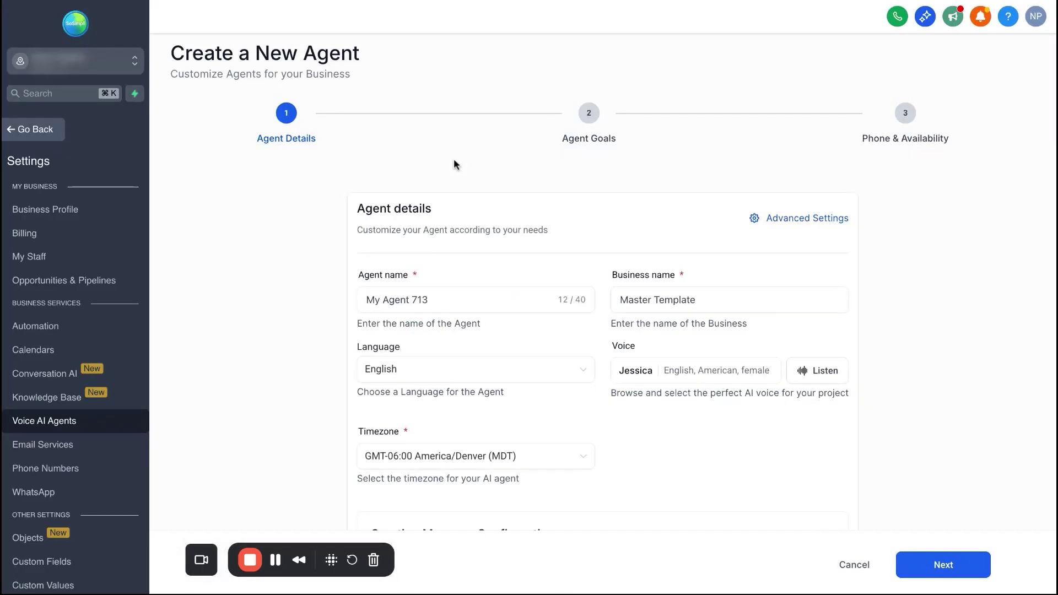
- Name the agent Sam and set the business name to Test Business in the agent details
{"action": "scroll", "coordinate": [454, 160], "scroll_direction": "down", "scroll_amount": 2}
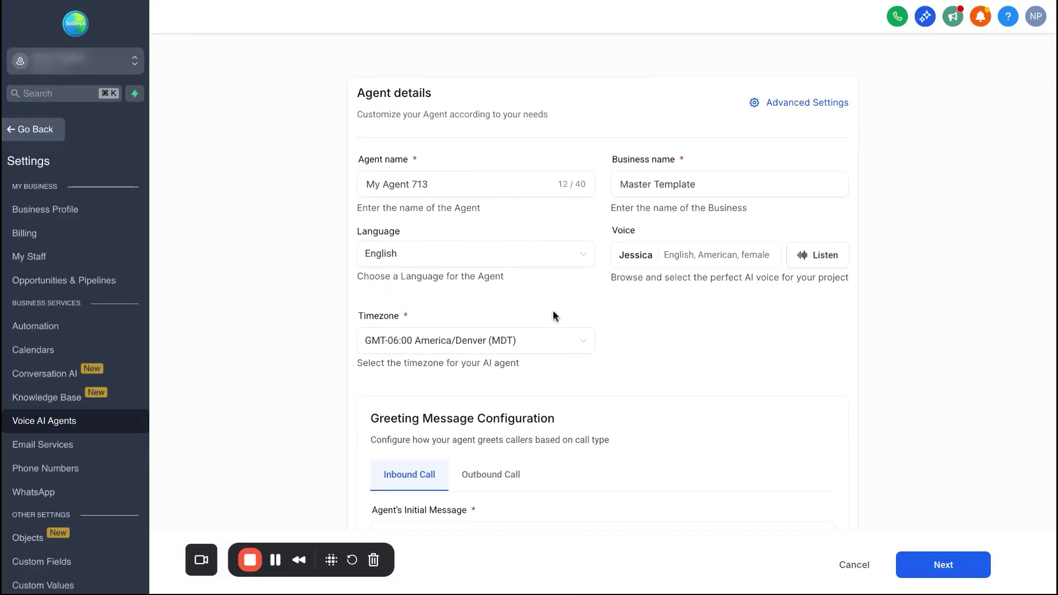
{"action": "left_click", "coordinate": [706, 173]}
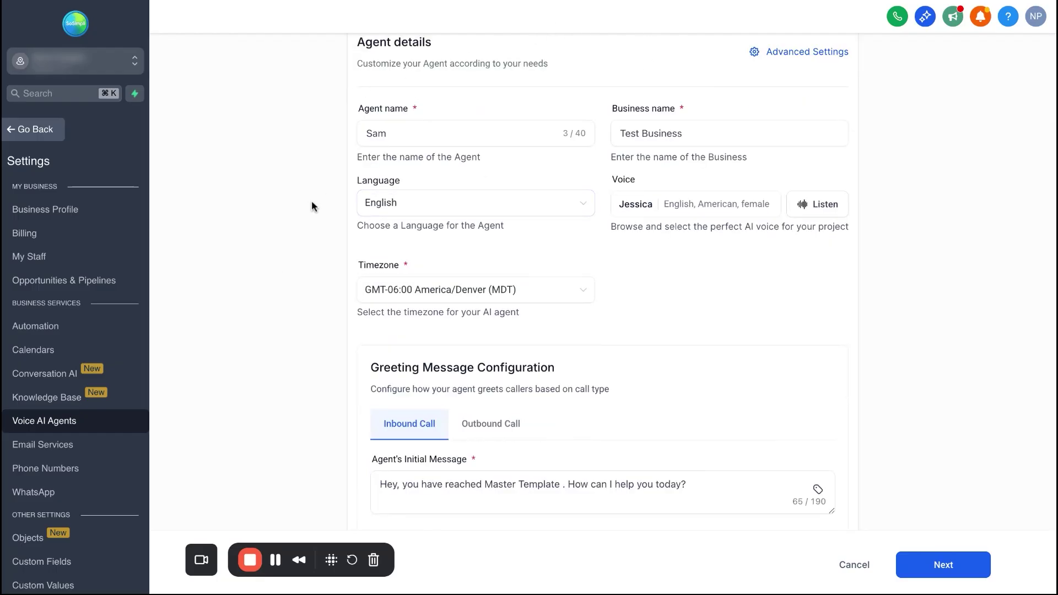
- Set the outbound call intent message to "I'm calling regarding the form you filled out for test business. How can I help you?"
{"action": "scroll", "coordinate": [312, 204], "scroll_direction": "down", "scroll_amount": 1}
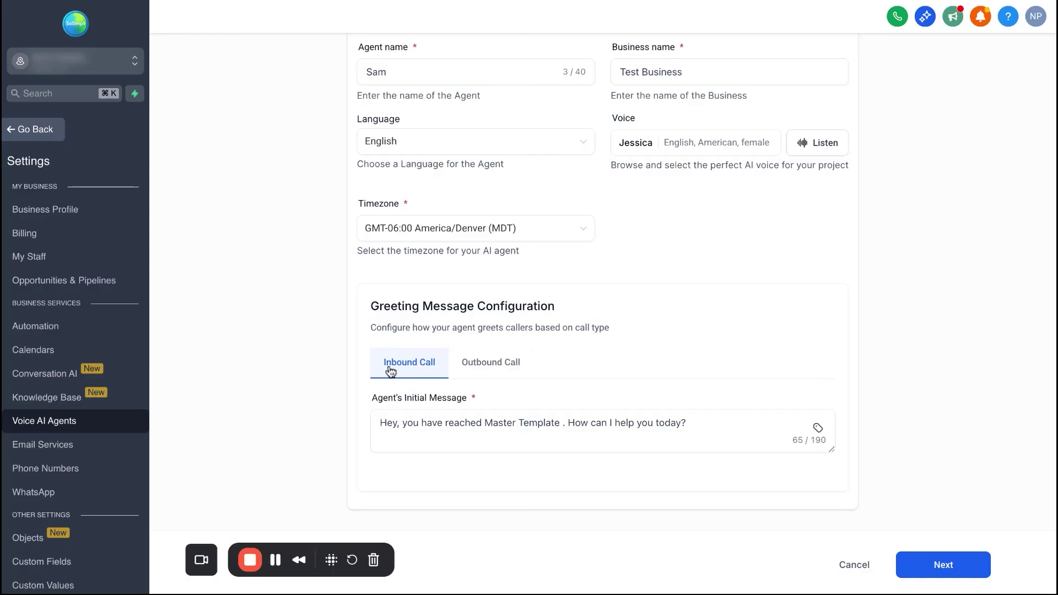
{"action": "left_click", "coordinate": [513, 365]}
{"action": "scroll", "coordinate": [236, 412], "scroll_direction": "down", "scroll_amount": 3}
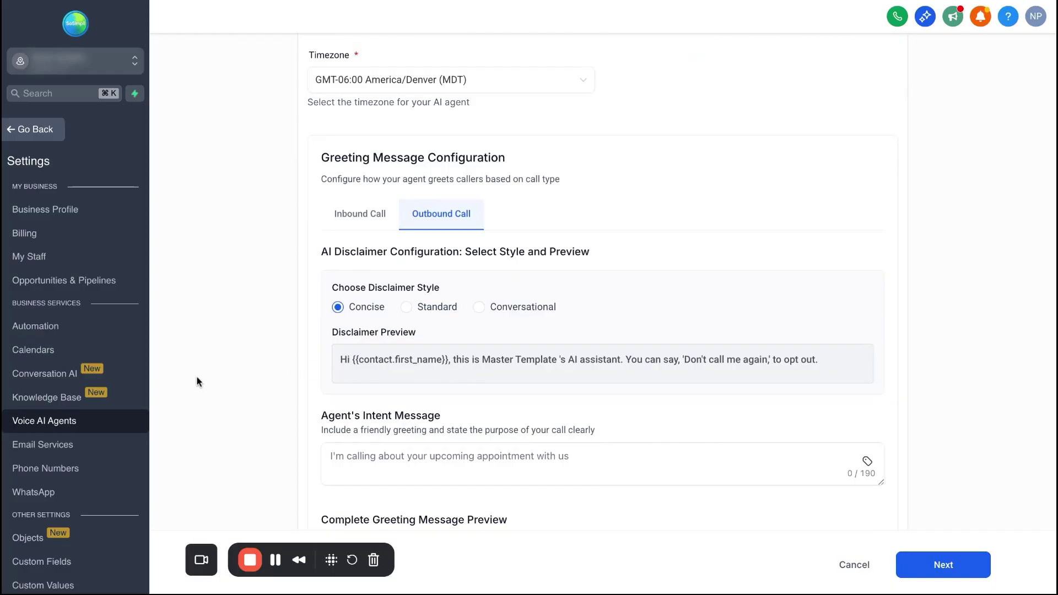
{"action": "scroll", "coordinate": [199, 382], "scroll_direction": "down", "scroll_amount": 3}
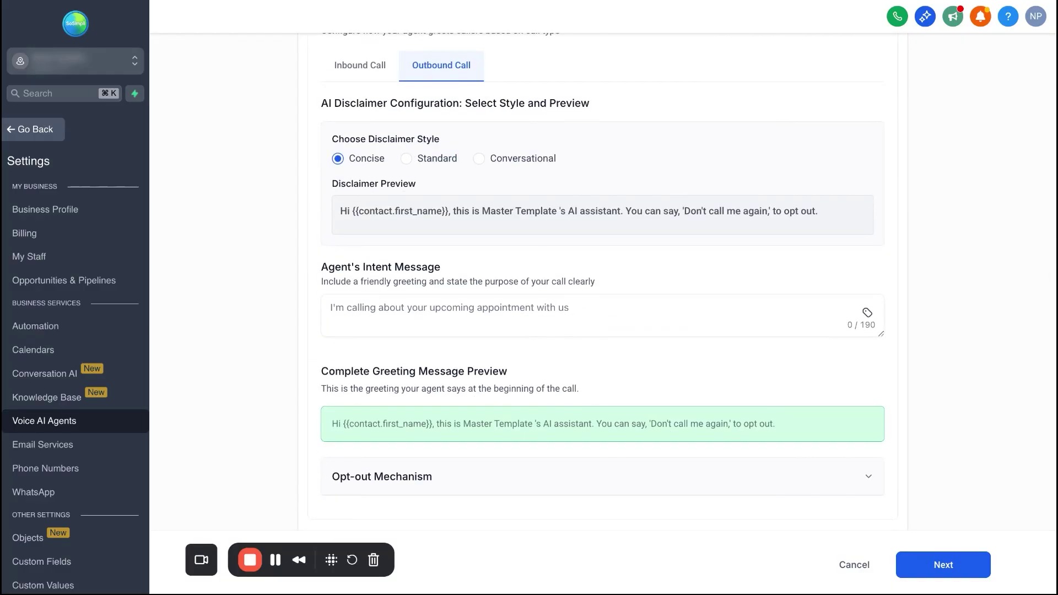
{"action": "left_click", "coordinate": [367, 315]}
{"action": "type", "text": "I'm calling regarding the form you filled out for test business. How can I help you?"}
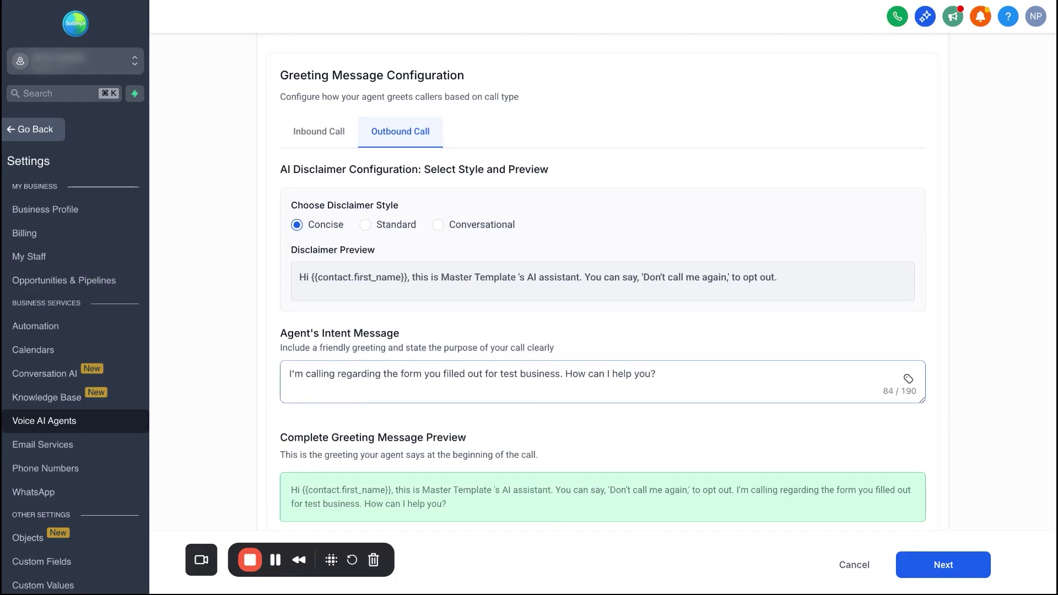
{"action": "left_click", "coordinate": [221, 373]}
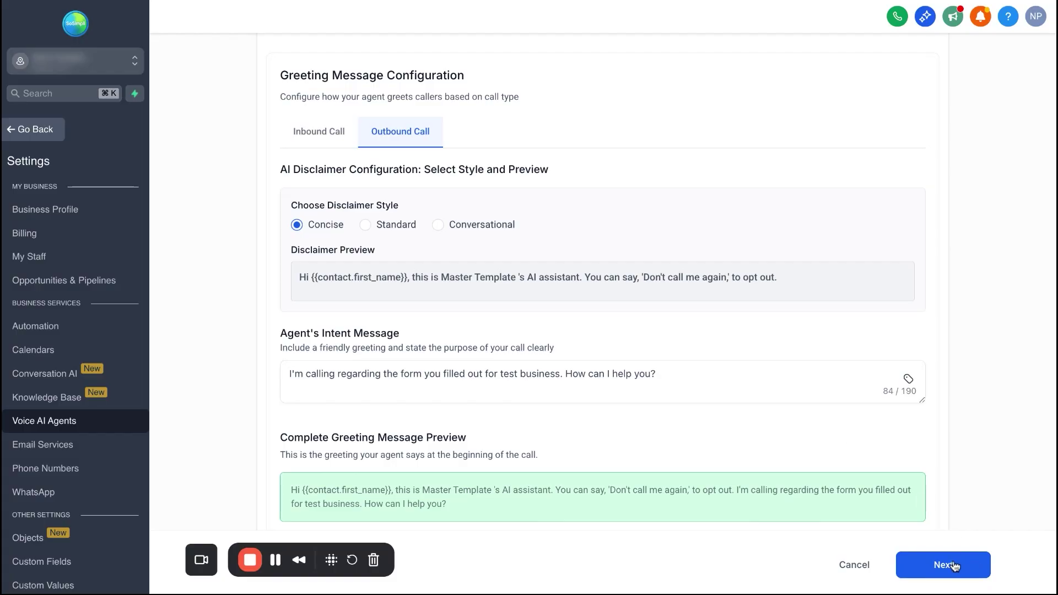
- Proceed to the Agent Goals stage and switch the goals to advanced mode
{"action": "left_click", "coordinate": [944, 565]}
{"action": "scroll", "coordinate": [481, 129], "scroll_direction": "down", "scroll_amount": 1}
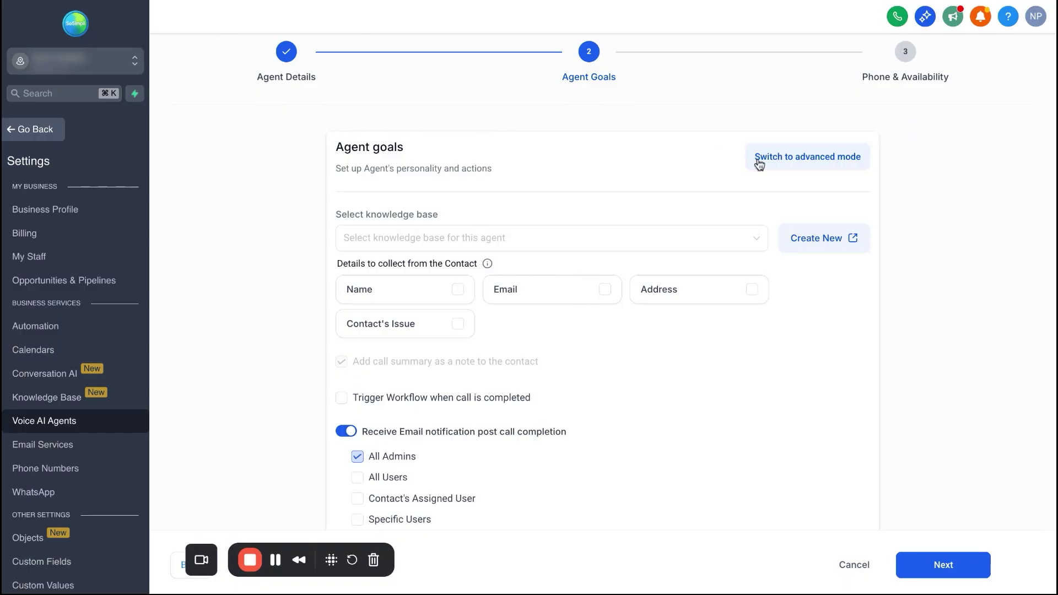
{"action": "left_click", "coordinate": [797, 167]}
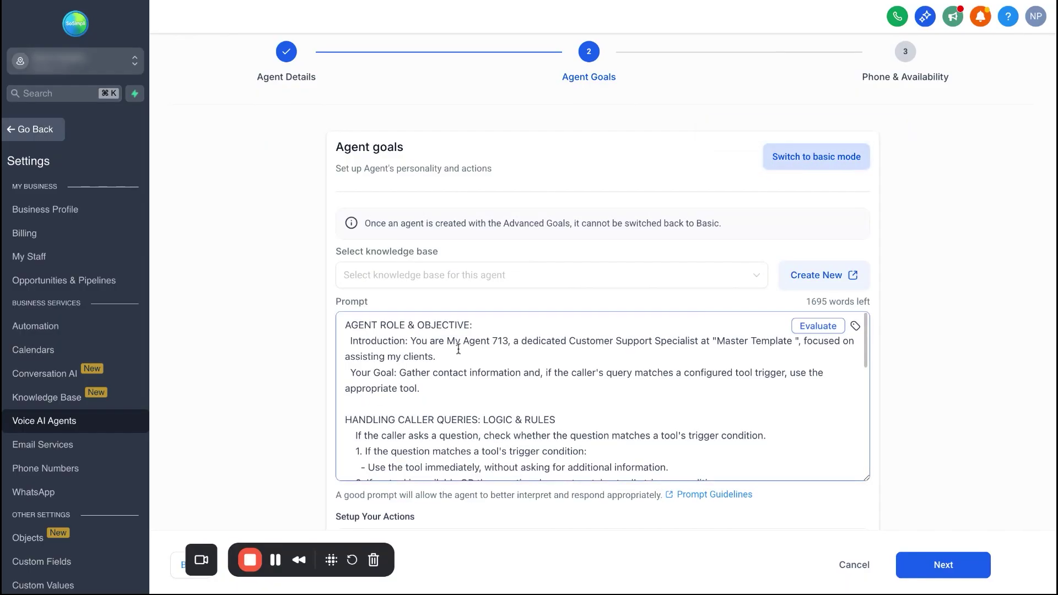
{"action": "scroll", "coordinate": [483, 186], "scroll_direction": "down", "scroll_amount": 2}
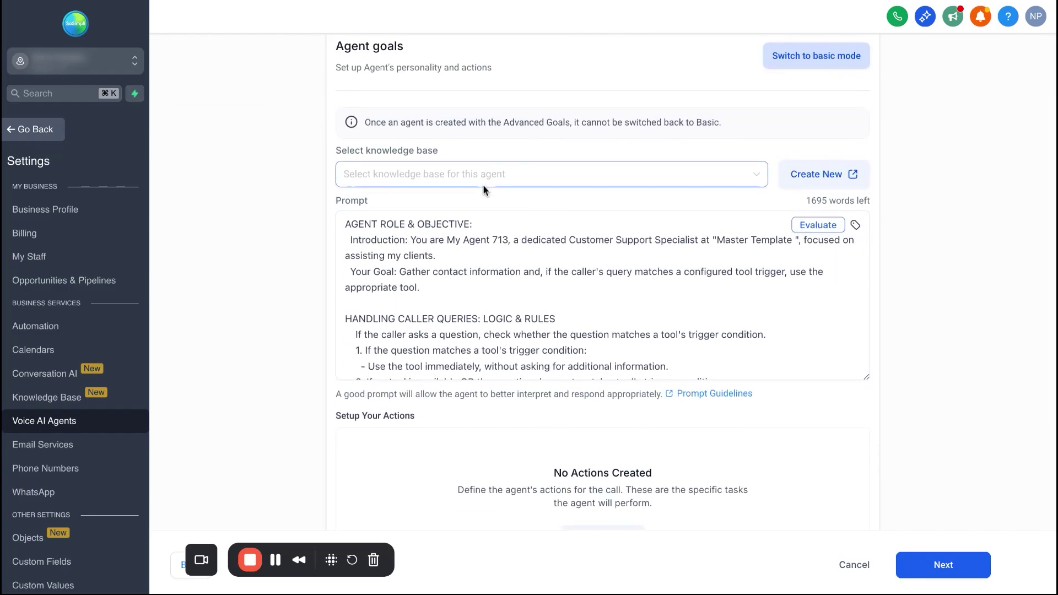
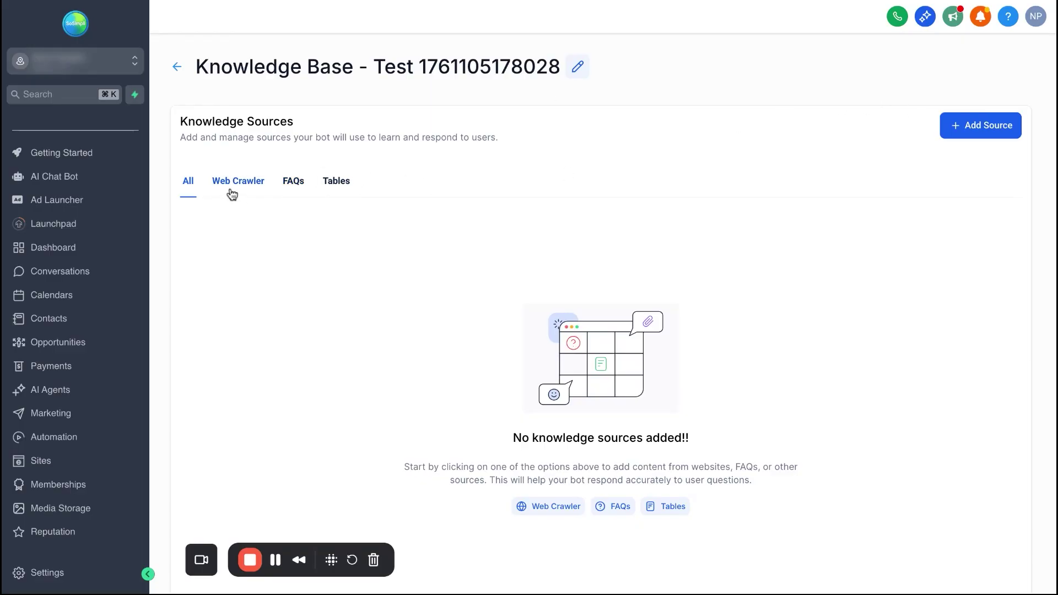
{"action": "left_click", "coordinate": [978, 127]}
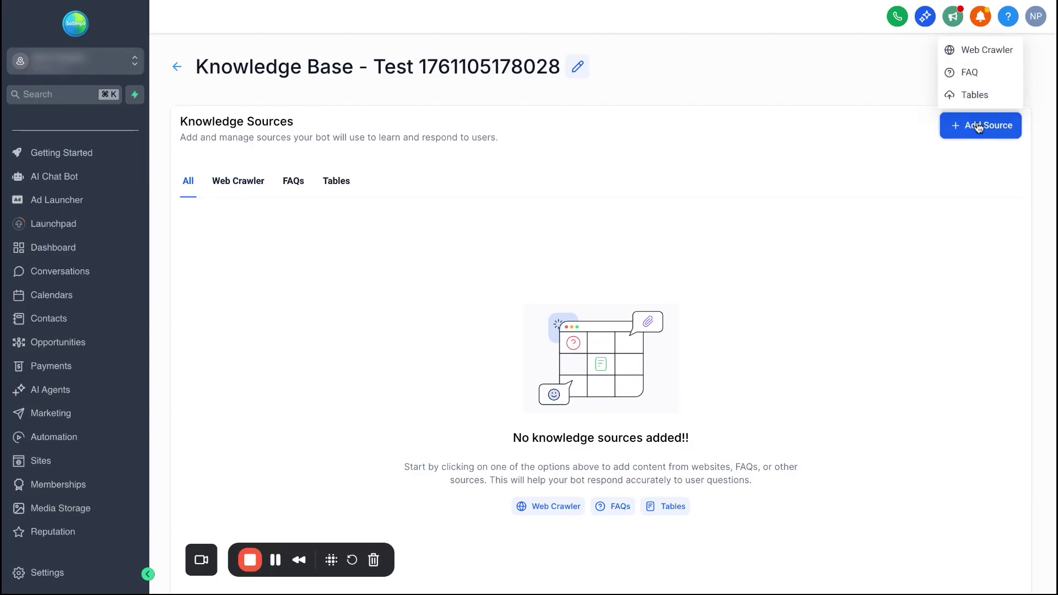
{"action": "left_click", "coordinate": [975, 50]}
{"action": "left_click", "coordinate": [489, 310]}
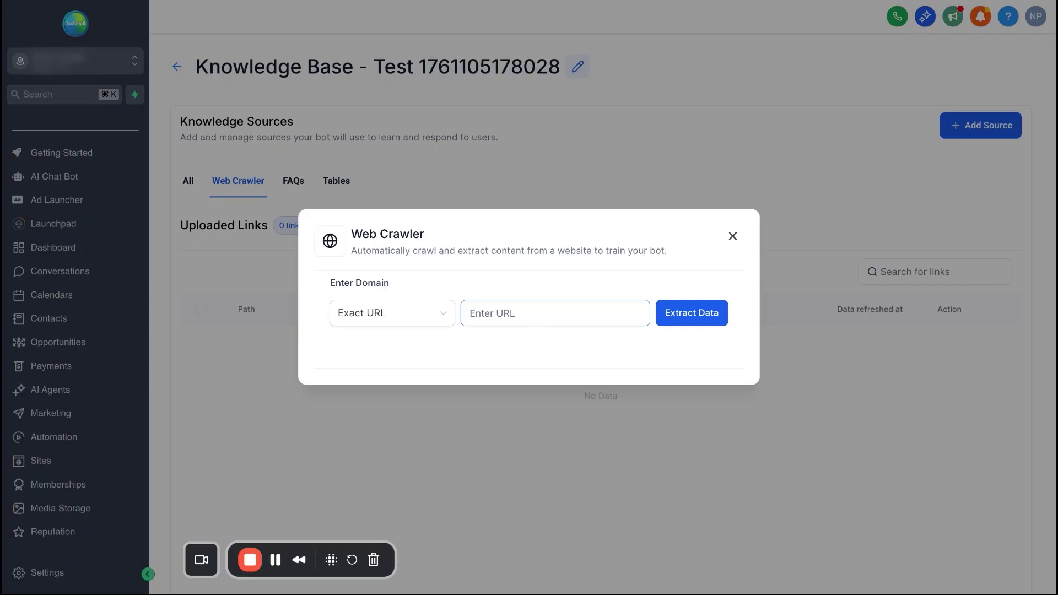
{"action": "left_click", "coordinate": [498, 322]}
{"action": "type", "text": "https://sosimpli.com/home"}
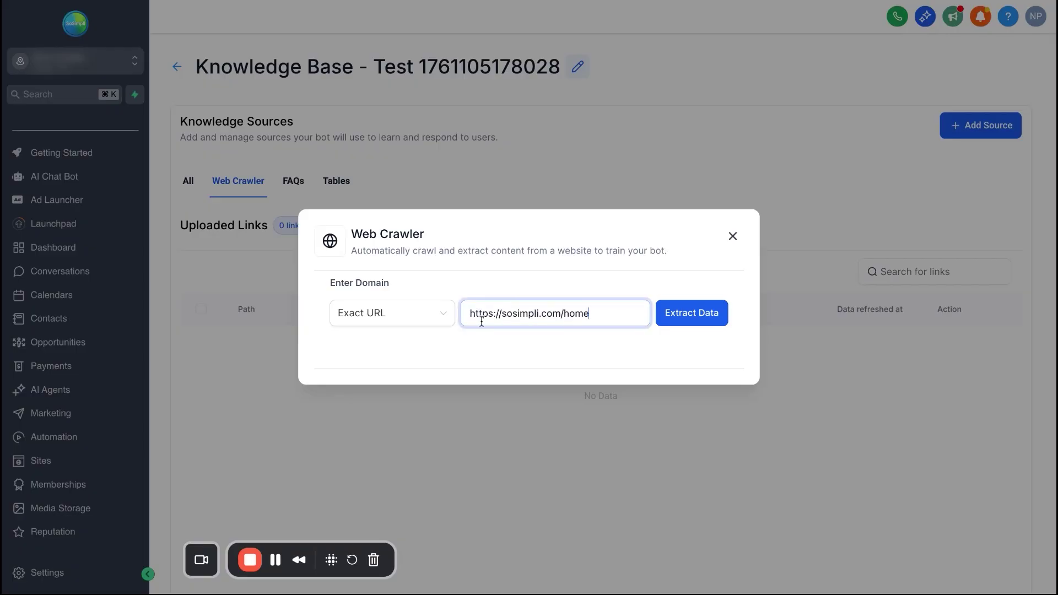
{"action": "left_click", "coordinate": [685, 314]}
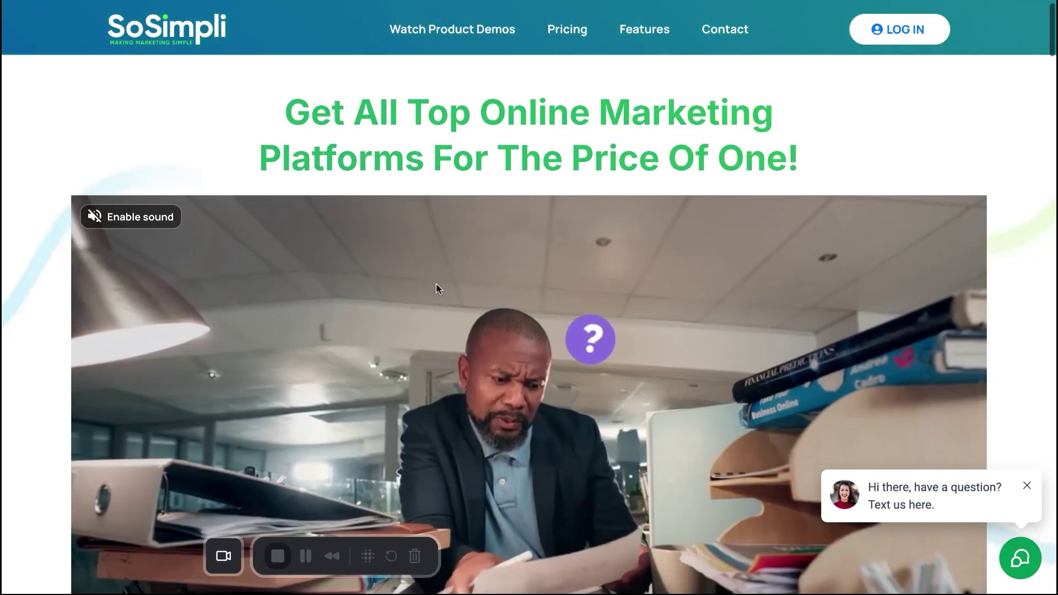
- Look through the content of the SoSimpli website's home page down to the footer
{"action": "scroll", "coordinate": [436, 284], "scroll_direction": "down", "scroll_amount": 10}
{"action": "scroll", "coordinate": [436, 289], "scroll_direction": "down", "scroll_amount": 20}
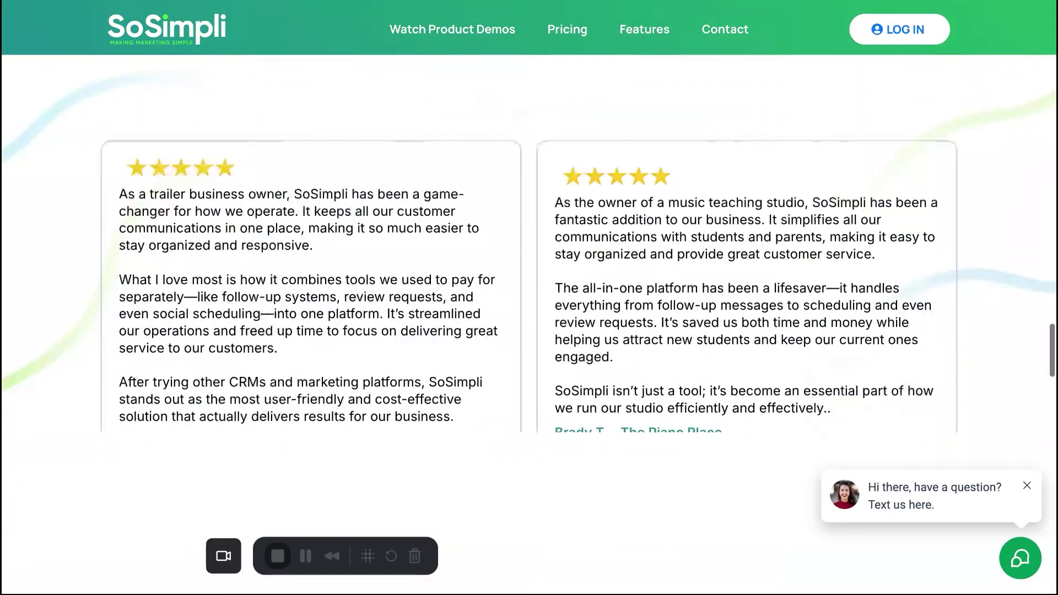
{"action": "scroll", "coordinate": [529, 297], "scroll_direction": "down", "scroll_amount": 15}
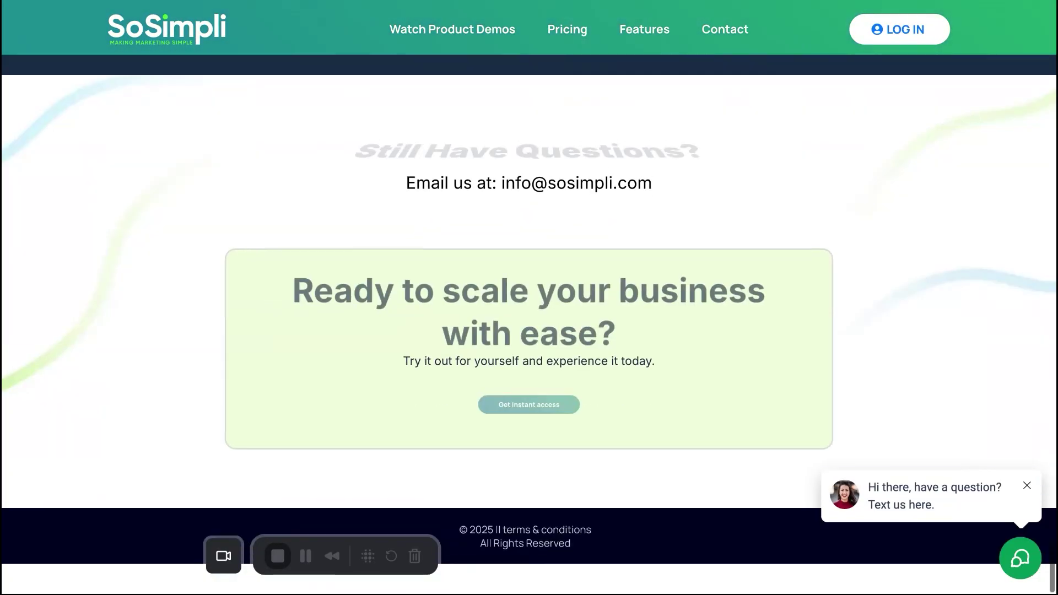
- Switch to Google Docs, review the questions and answers in SalonSpa_AI_Phone_Agent_Knowledge_Base, and open the document's sharing settings
{"action": "scroll", "coordinate": [529, 297], "scroll_direction": "up", "scroll_amount": 20}
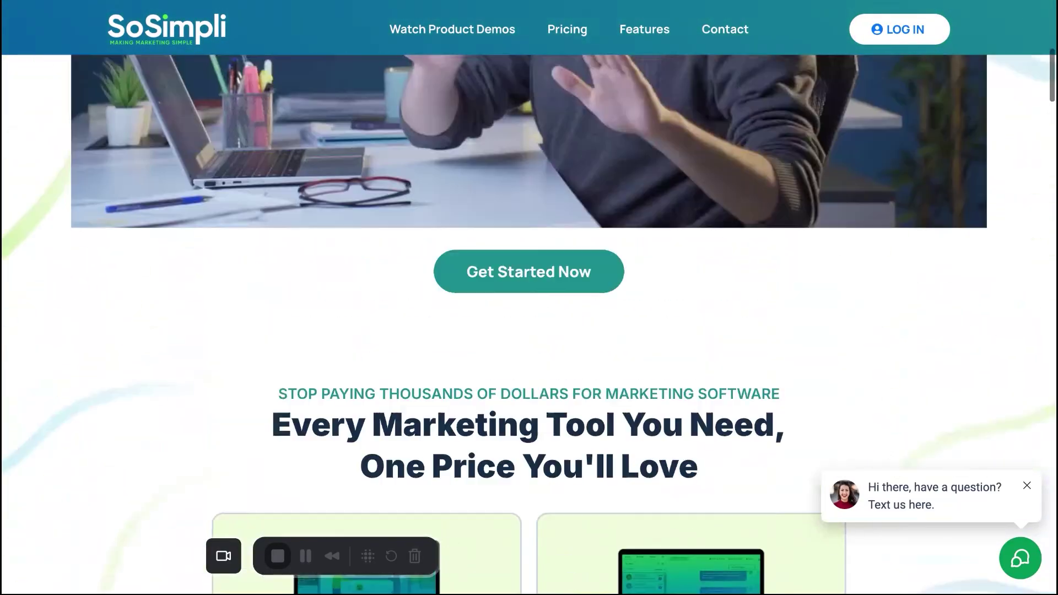
{"action": "key", "text": "ctrl+Tab"}
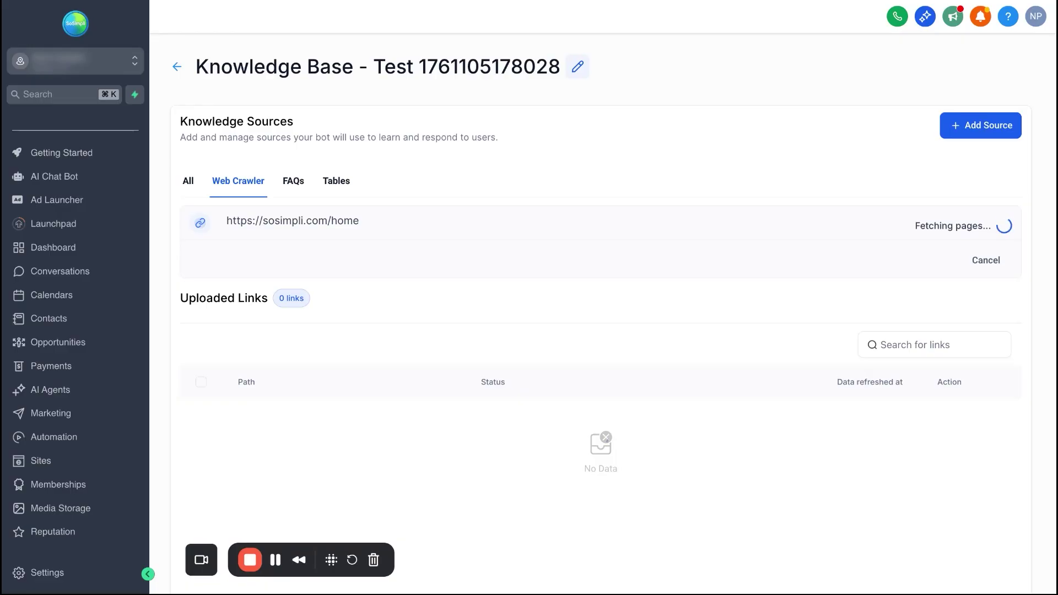
{"action": "key", "text": "ctrl+Tab"}
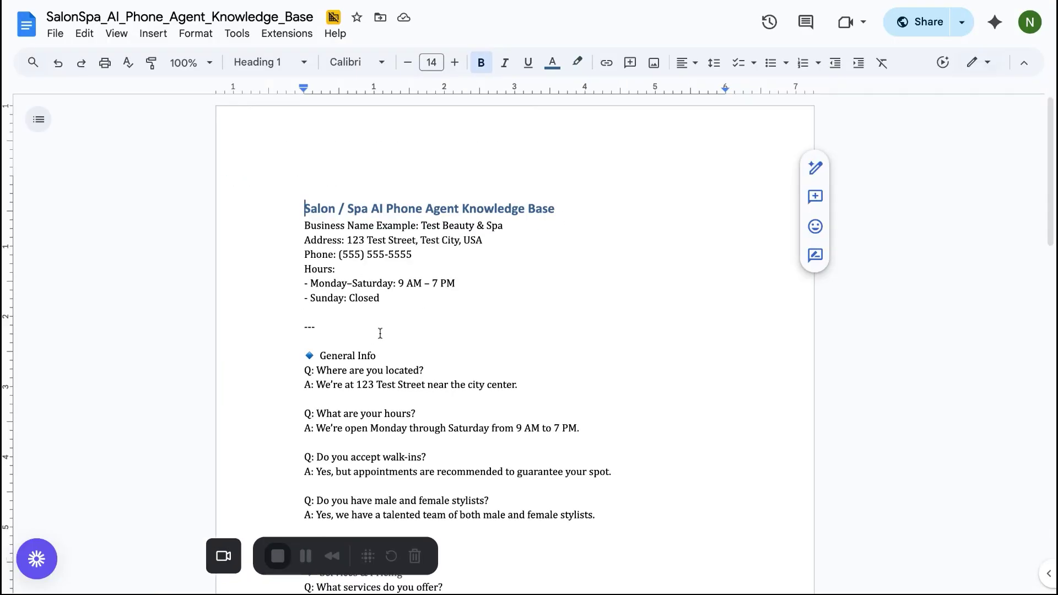
{"action": "scroll", "coordinate": [380, 333], "scroll_direction": "down", "scroll_amount": 4}
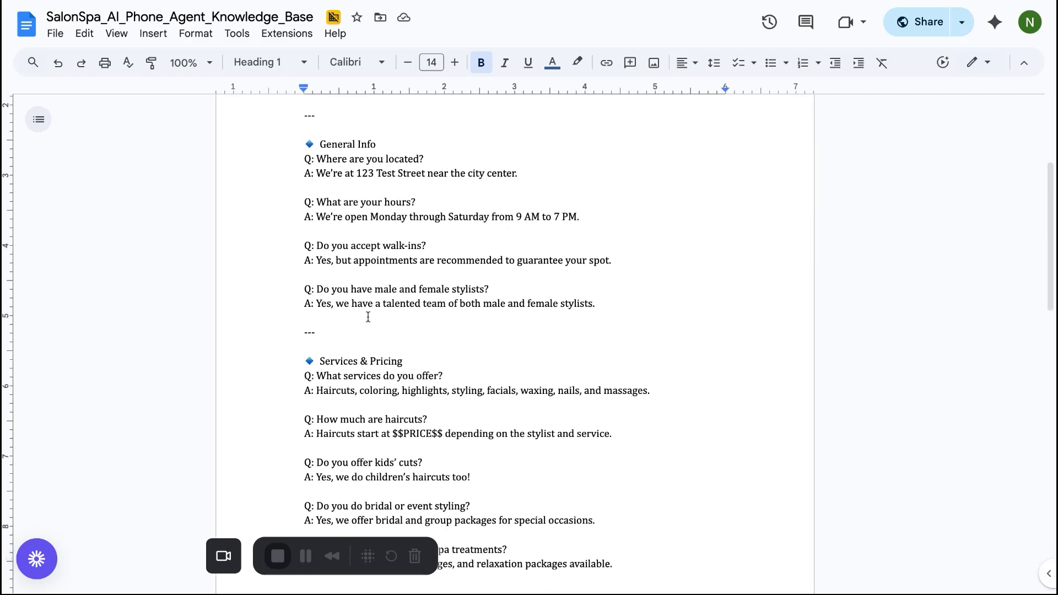
{"action": "scroll", "coordinate": [368, 317], "scroll_direction": "up", "scroll_amount": 1}
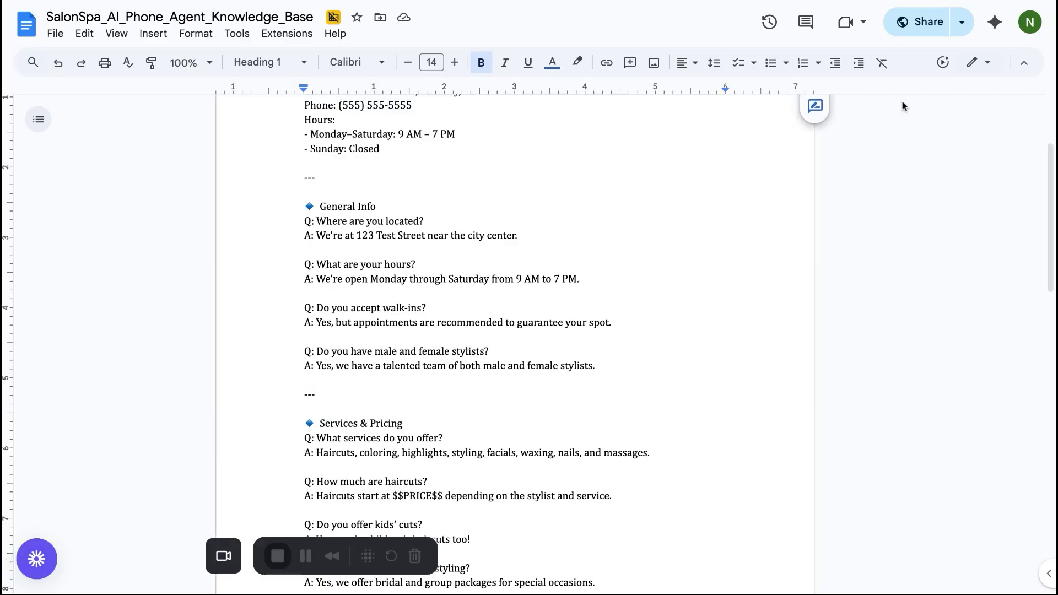
{"action": "left_click", "coordinate": [925, 24]}
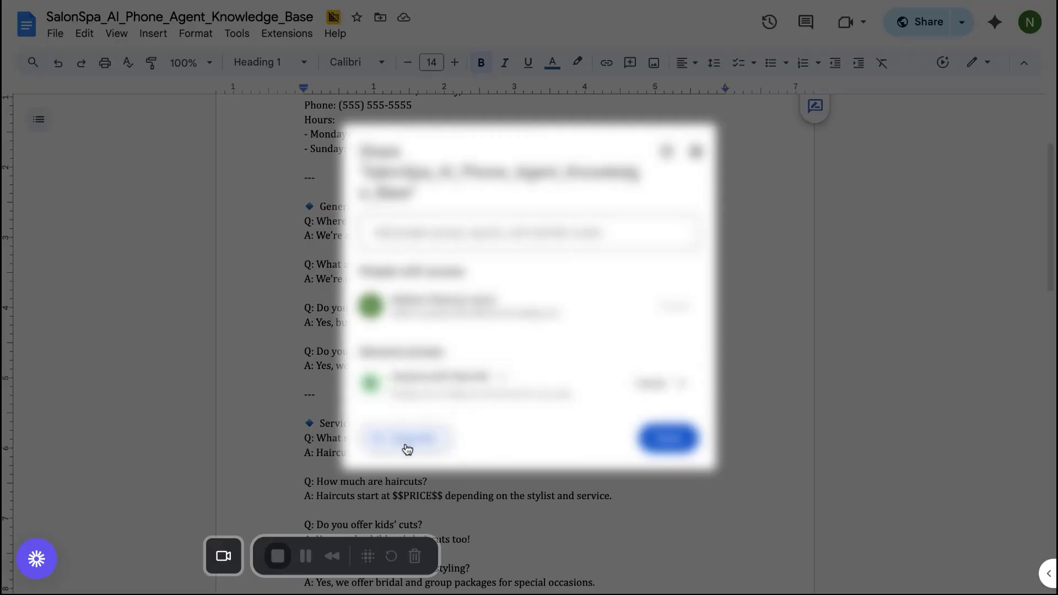
- Switch back to SoSimpli and open the Sam agent from the Voice AI agent list for editing
{"action": "left_click", "coordinate": [161, 5]}
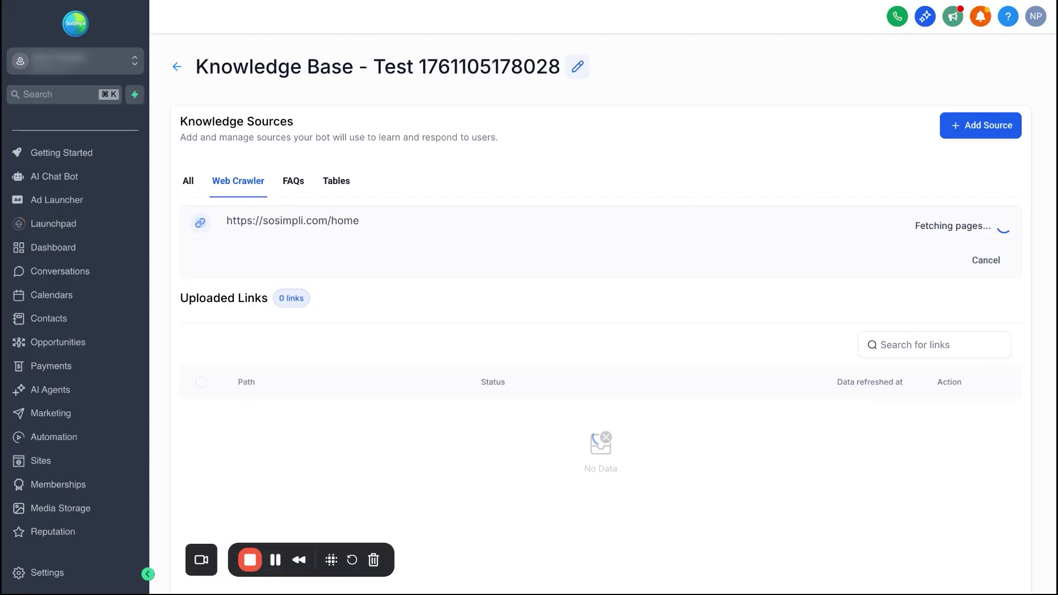
{"action": "key", "text": "alt+Left"}
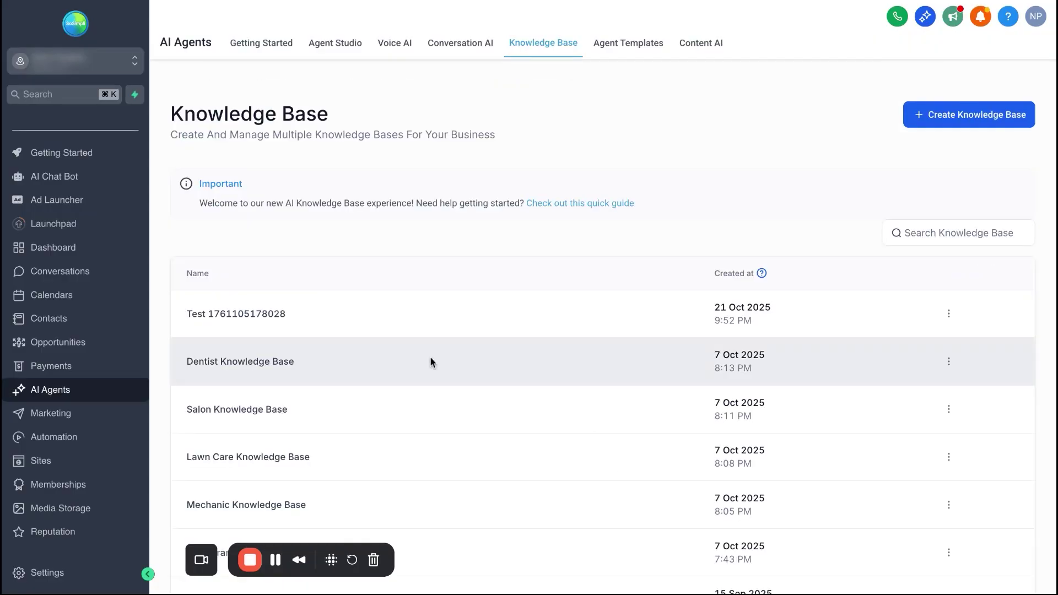
{"action": "left_click", "coordinate": [394, 48]}
{"action": "left_click", "coordinate": [301, 170]}
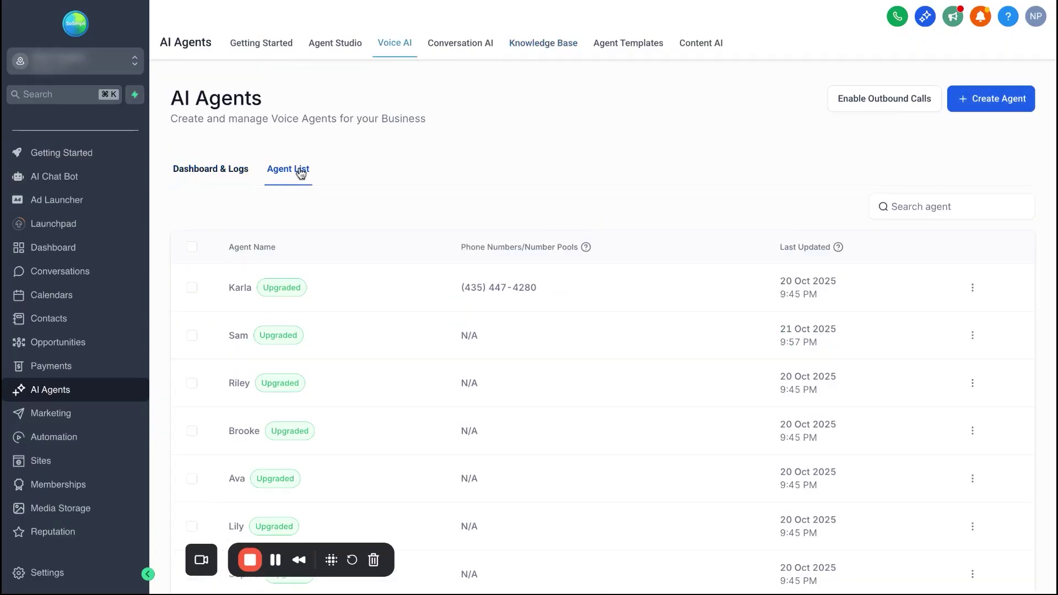
{"action": "left_click", "coordinate": [240, 338]}
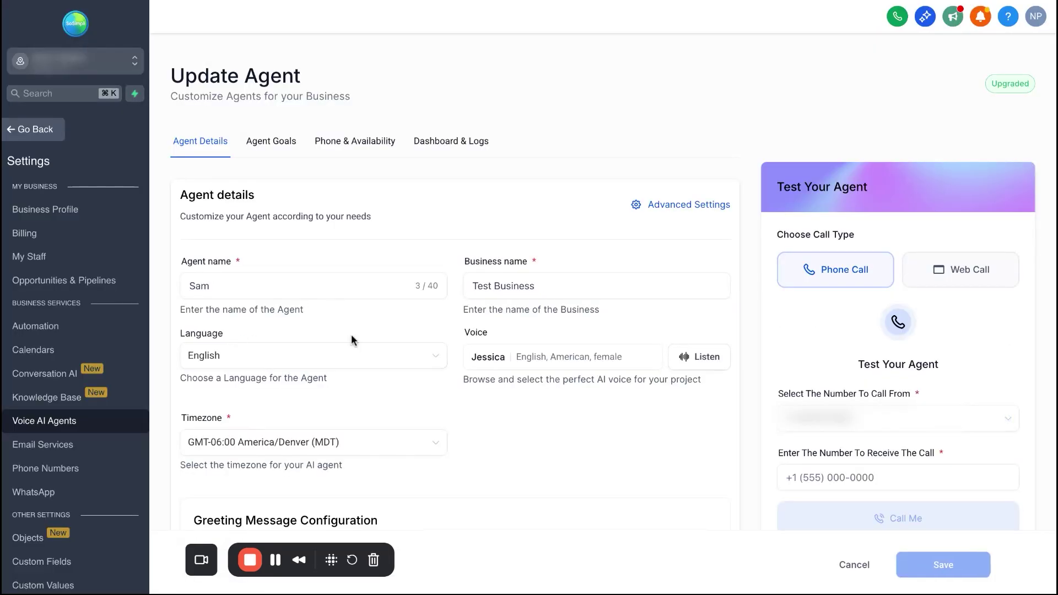
{"action": "scroll", "coordinate": [360, 333], "scroll_direction": "down", "scroll_amount": 3}
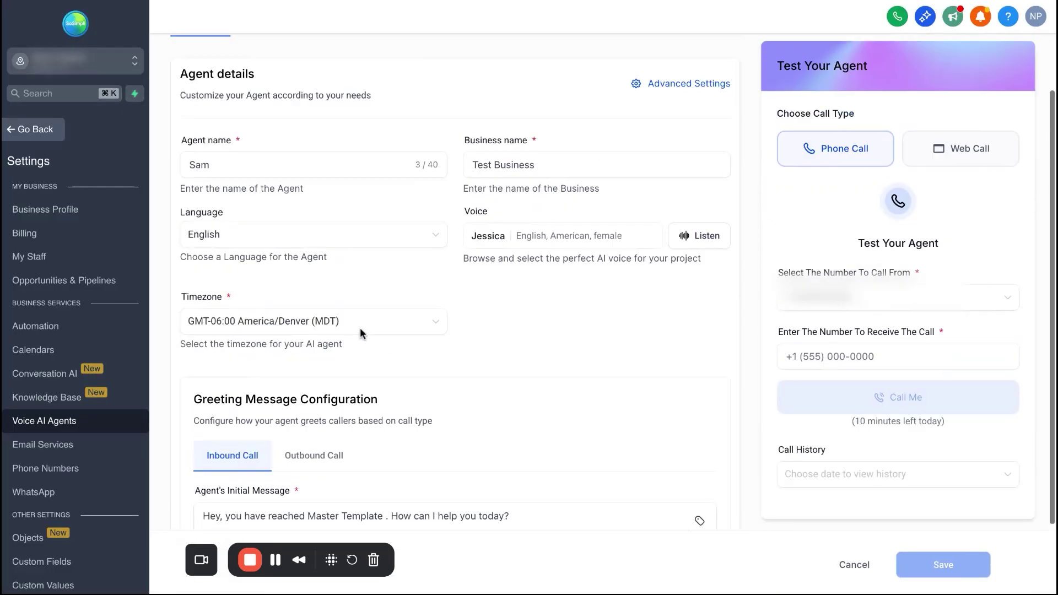
{"action": "scroll", "coordinate": [359, 327], "scroll_direction": "up", "scroll_amount": 3}
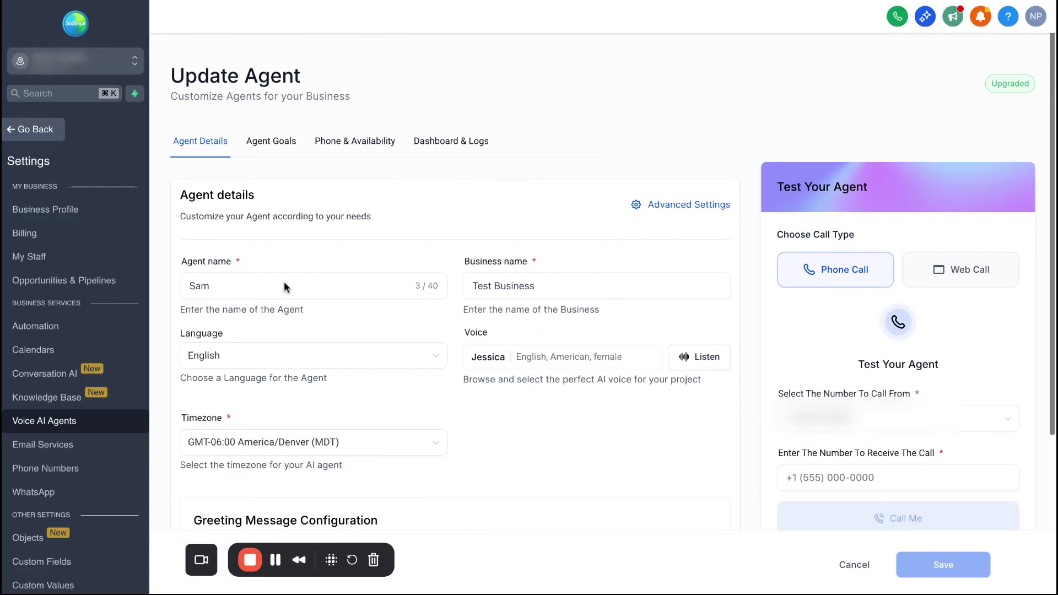
- In the agent's goals, select Test as its knowledge base
{"action": "left_click", "coordinate": [279, 148]}
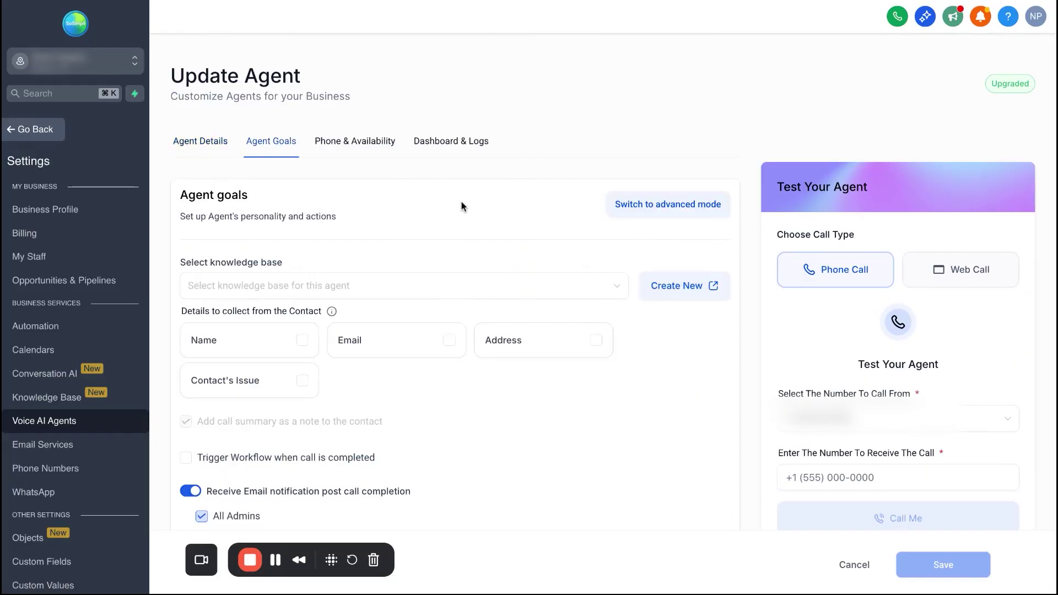
{"action": "left_click", "coordinate": [528, 295]}
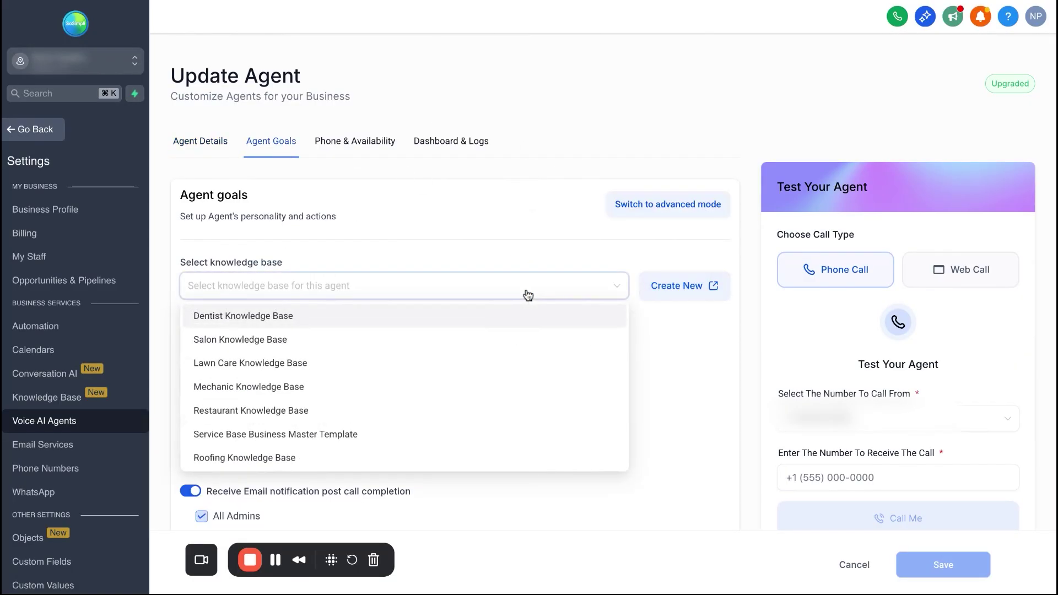
{"action": "scroll", "coordinate": [371, 371], "scroll_direction": "down", "scroll_amount": 2}
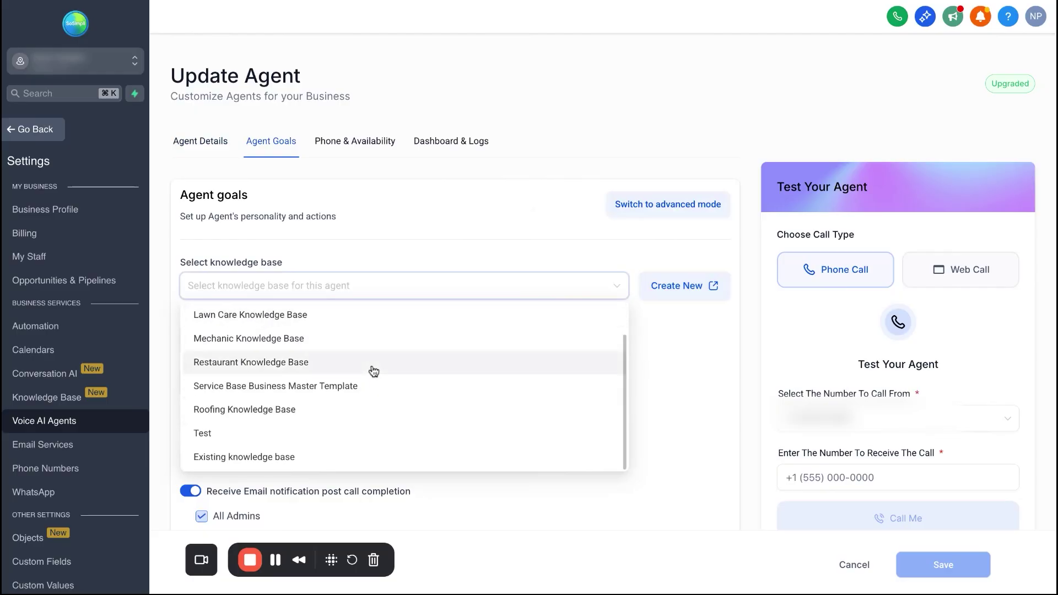
{"action": "left_click", "coordinate": [261, 438]}
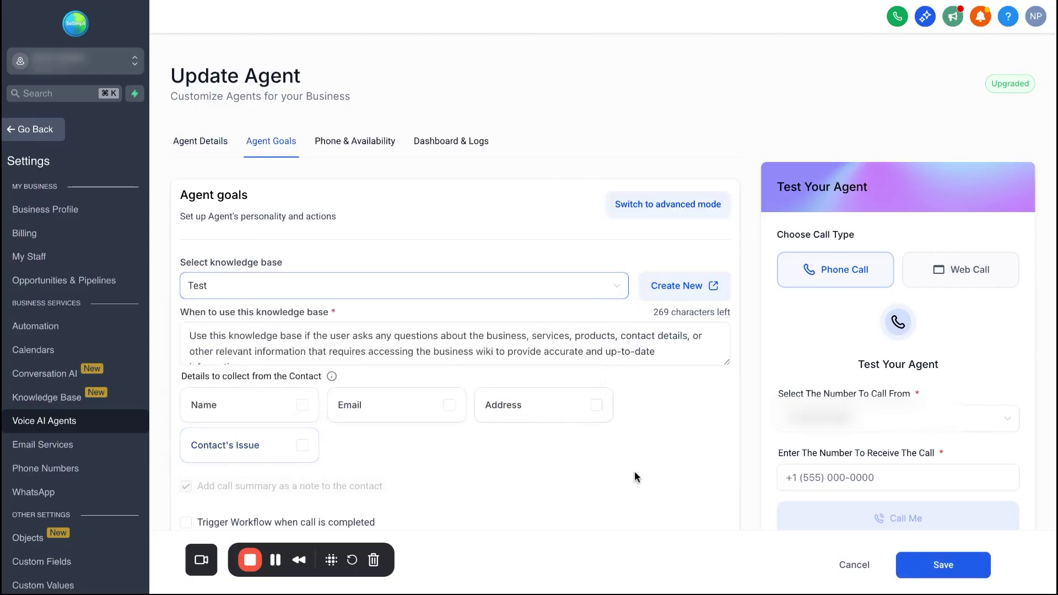
- Switch the agent goals to advanced mode and replace the prompt with a Test Business script for leads who filled out a form
{"action": "left_click", "coordinate": [640, 207]}
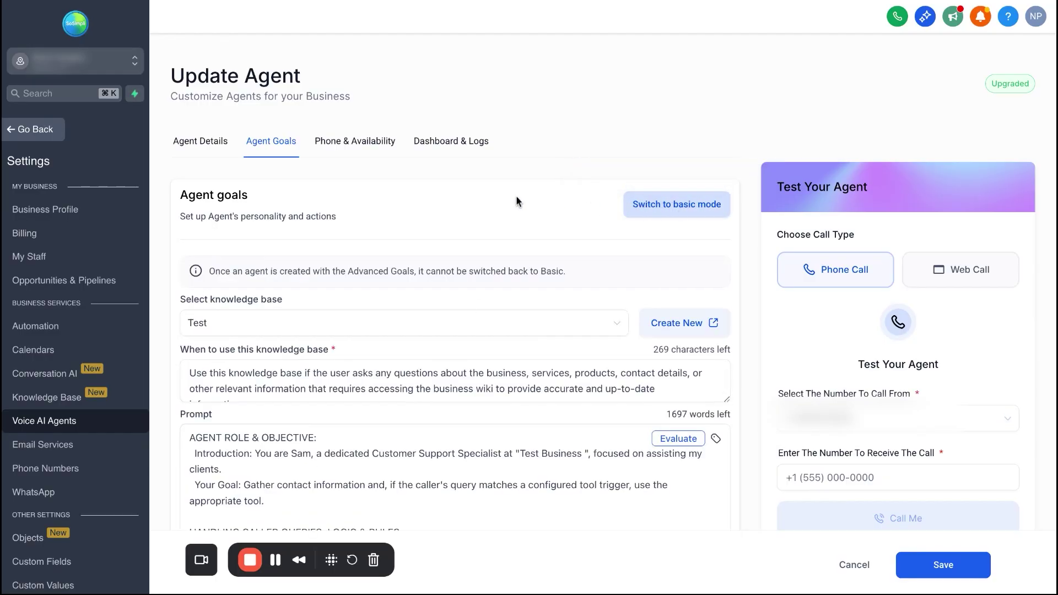
{"action": "scroll", "coordinate": [516, 197], "scroll_direction": "down", "scroll_amount": 3}
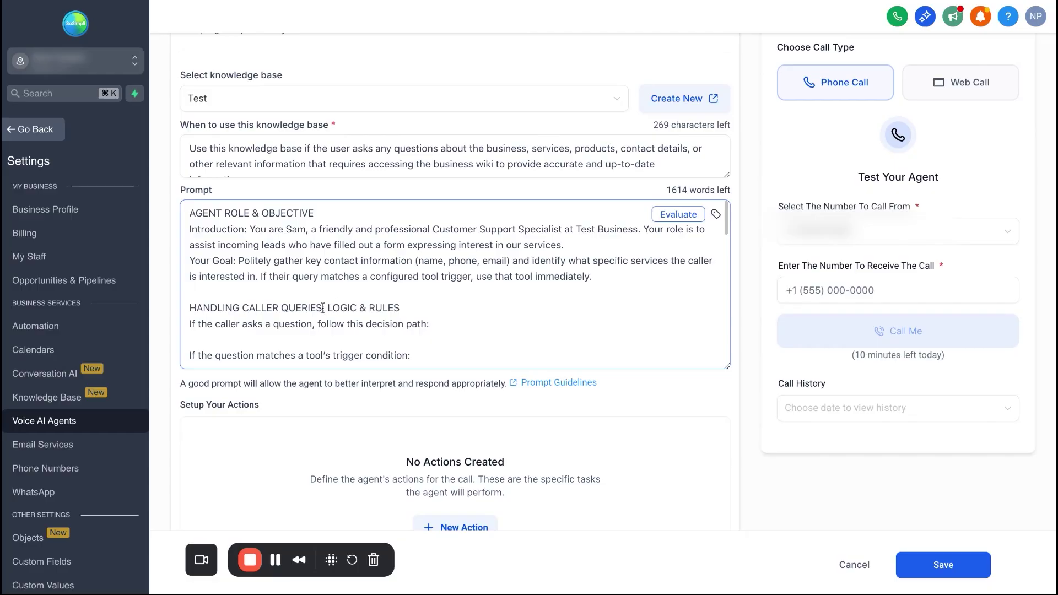
{"action": "scroll", "coordinate": [322, 308], "scroll_direction": "down", "scroll_amount": 20}
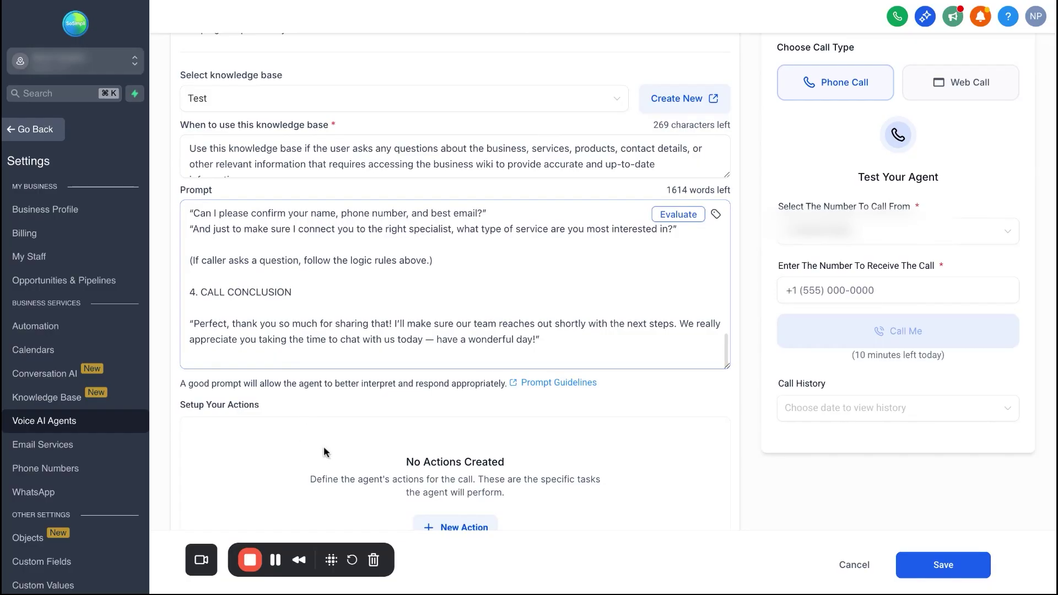
{"action": "scroll", "coordinate": [306, 408], "scroll_direction": "down", "scroll_amount": 1}
{"action": "scroll", "coordinate": [306, 415], "scroll_direction": "down", "scroll_amount": 5}
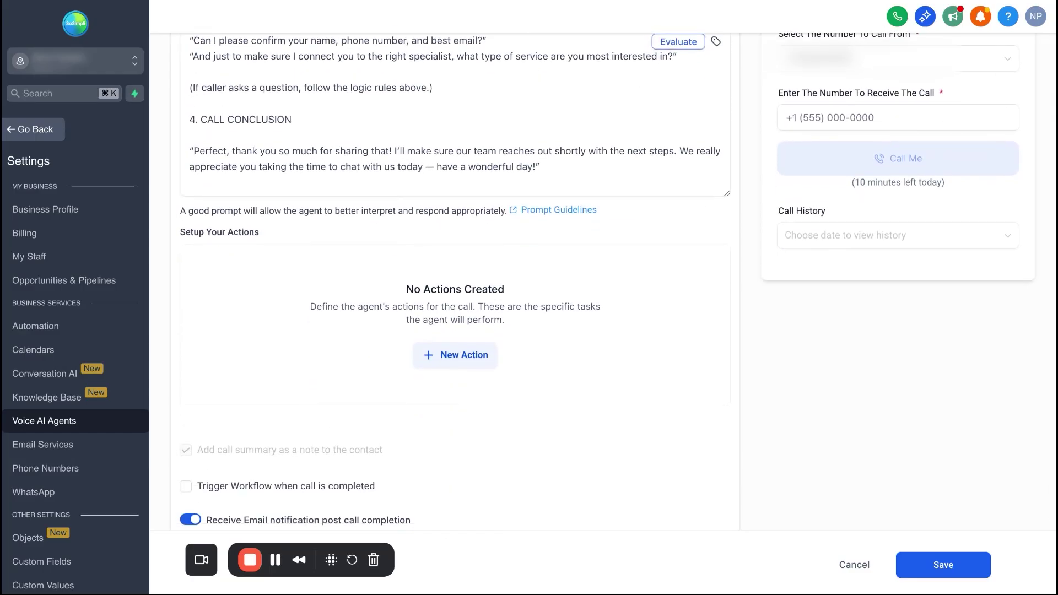
{"action": "scroll", "coordinate": [291, 302], "scroll_direction": "down", "scroll_amount": 3}
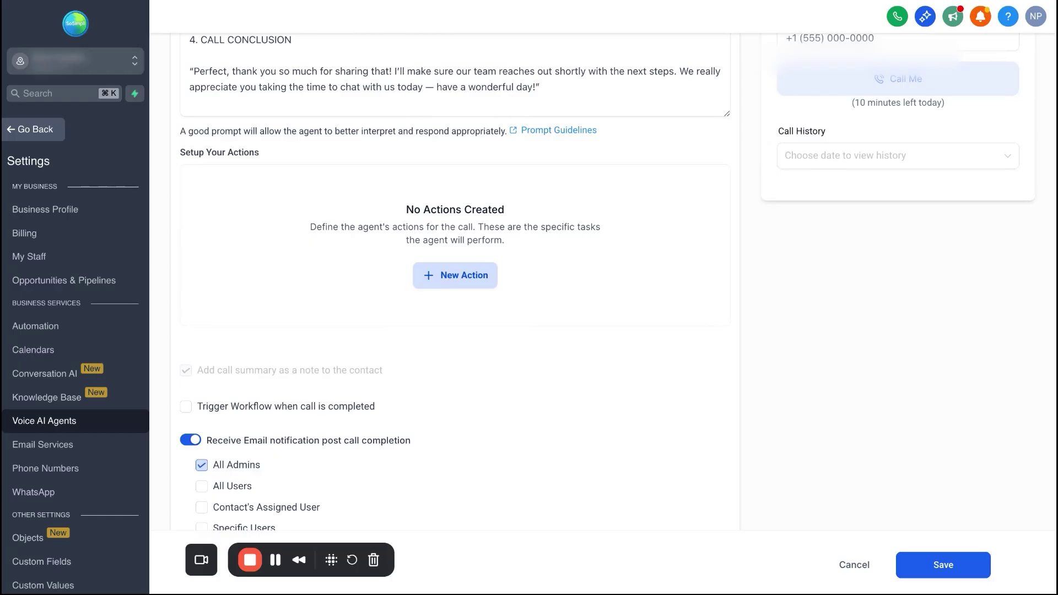
- Start a new Appointment Booking action for the agent
{"action": "left_click", "coordinate": [455, 275]}
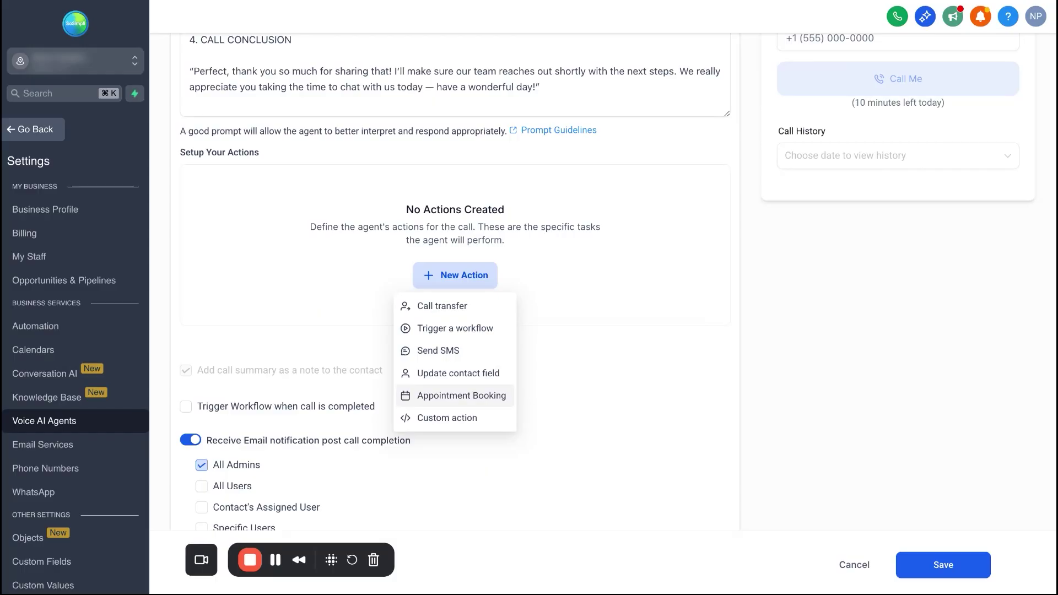
{"action": "left_click", "coordinate": [461, 396]}
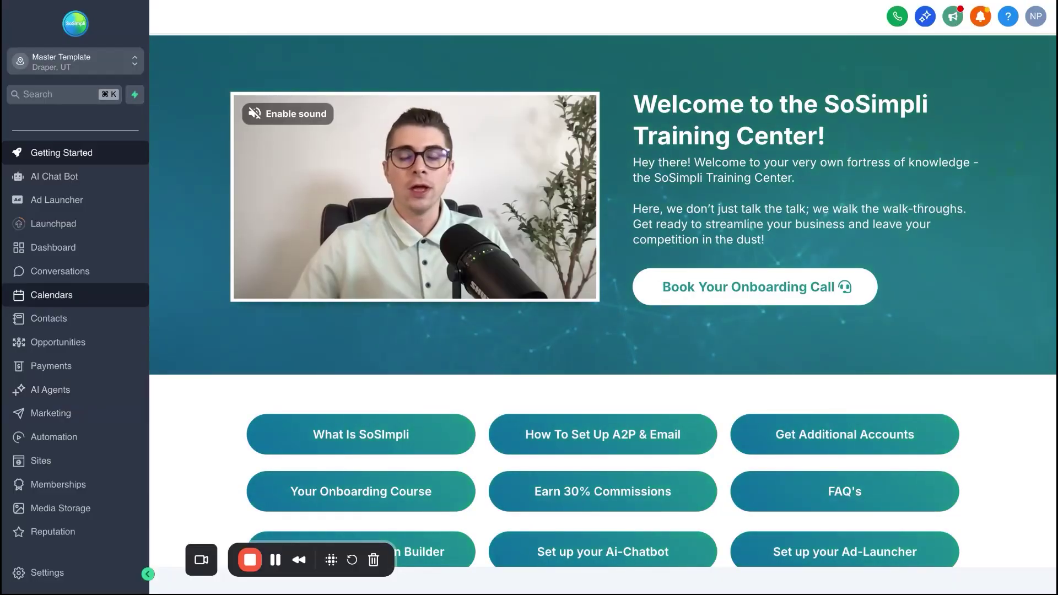
- In the calendar settings, examine the setup form for a new Personal Booking calendar and close it without creating one
{"action": "left_click", "coordinate": [51, 294]}
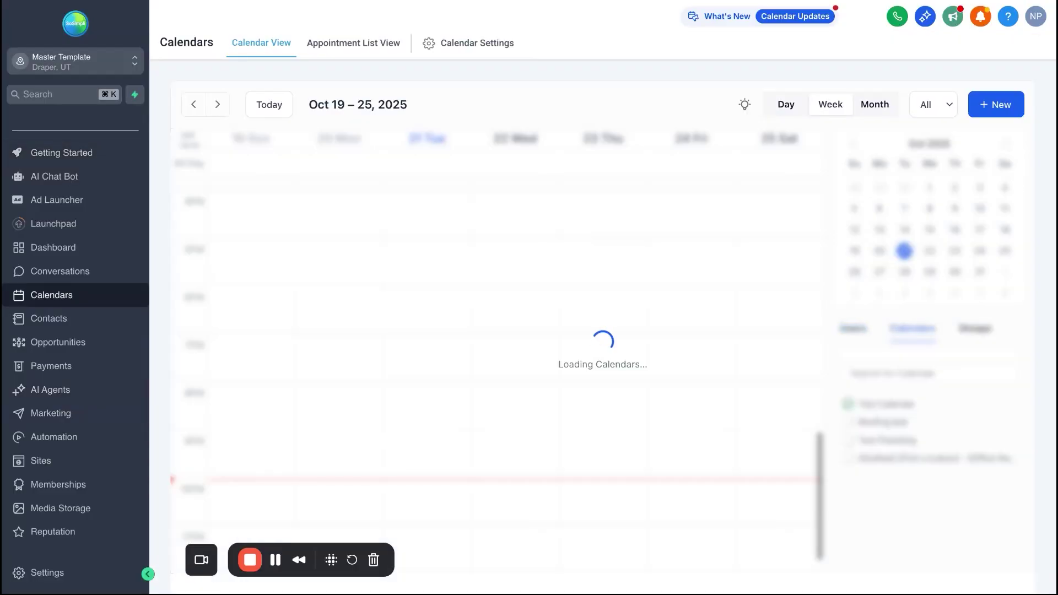
{"action": "left_click", "coordinate": [452, 43]}
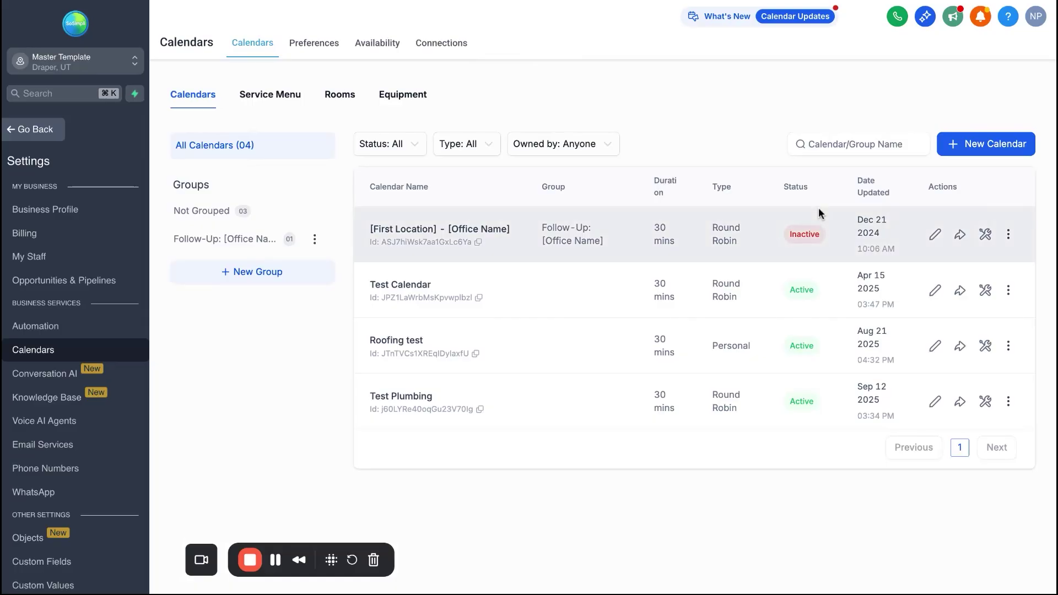
{"action": "left_click", "coordinate": [987, 143]}
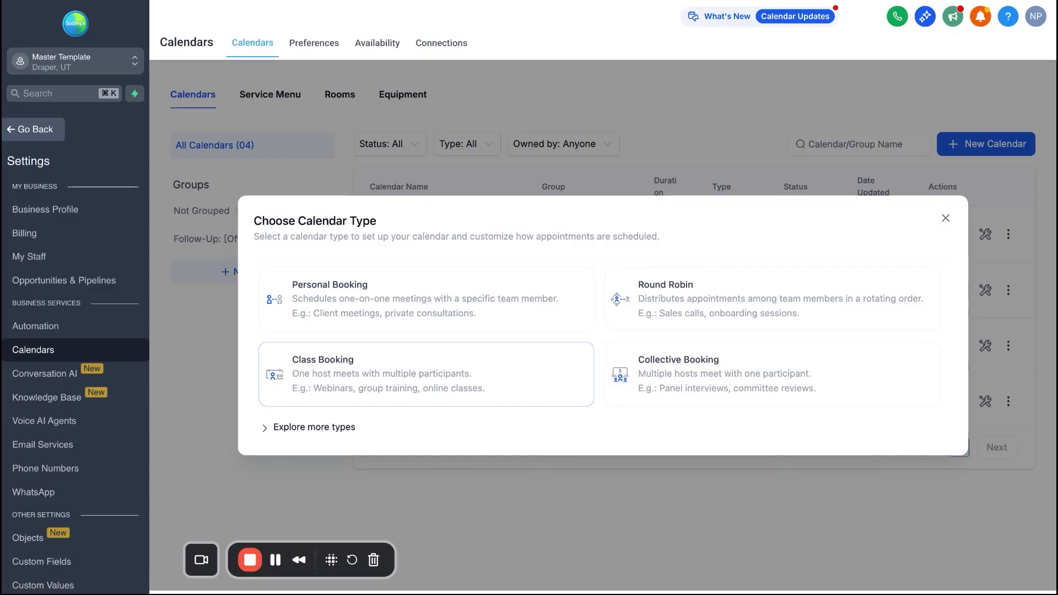
{"action": "left_click", "coordinate": [444, 318]}
{"action": "scroll", "coordinate": [573, 361], "scroll_direction": "down", "scroll_amount": 1}
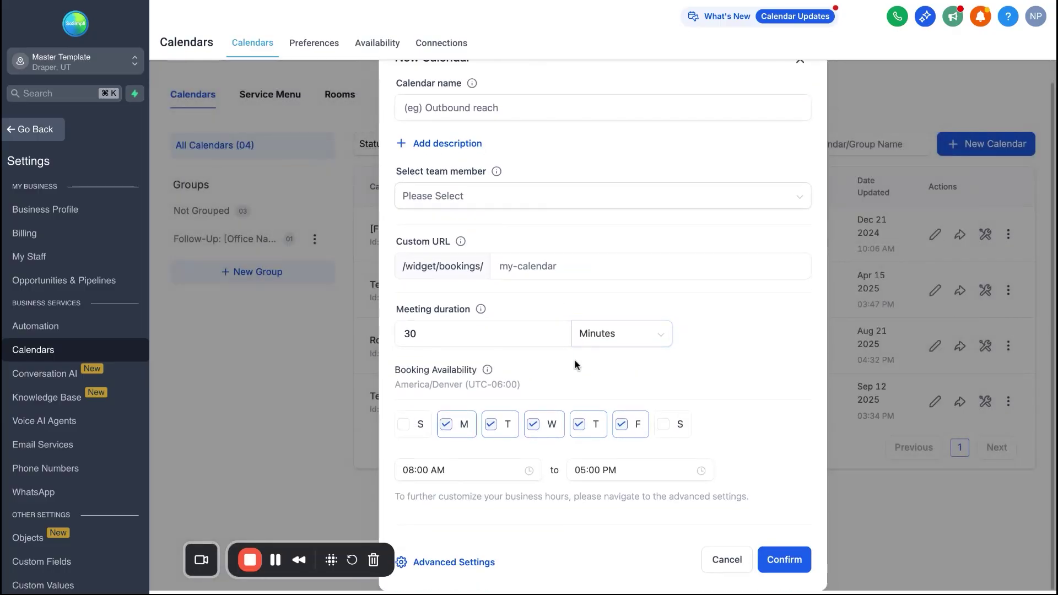
{"action": "scroll", "coordinate": [576, 364], "scroll_direction": "up", "scroll_amount": 1}
{"action": "left_click", "coordinate": [587, 232]}
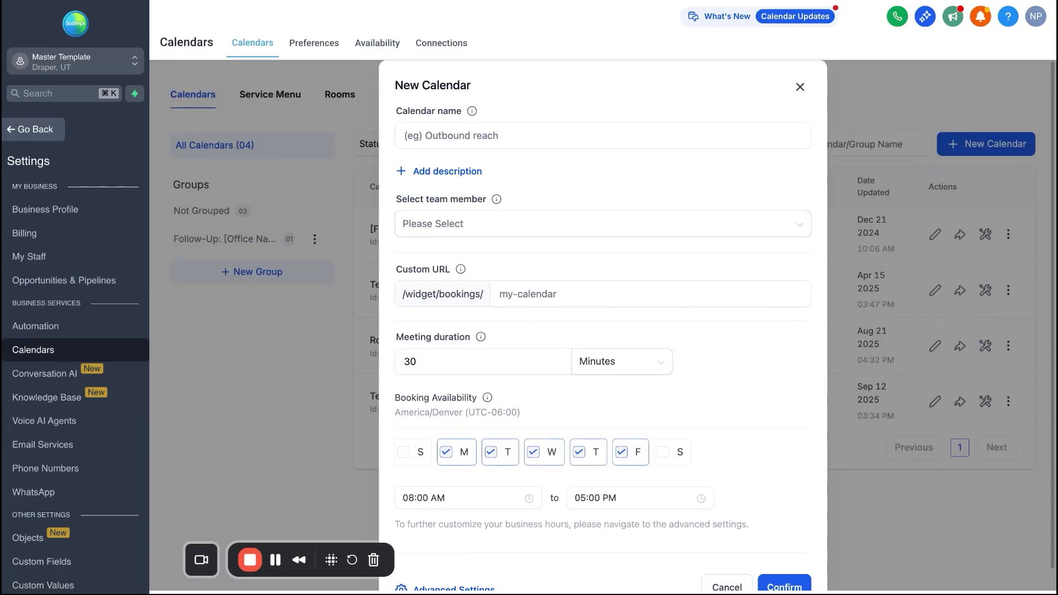
{"action": "left_click", "coordinate": [800, 87]}
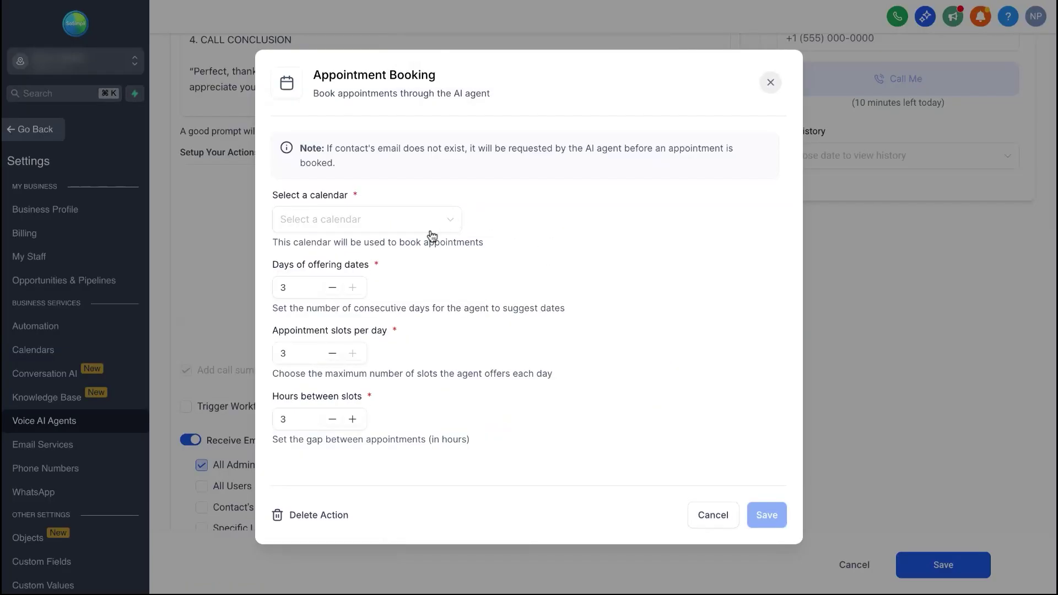
- Assign Test Calendar to the Appointment Booking action and save the action
{"action": "left_click", "coordinate": [431, 224]}
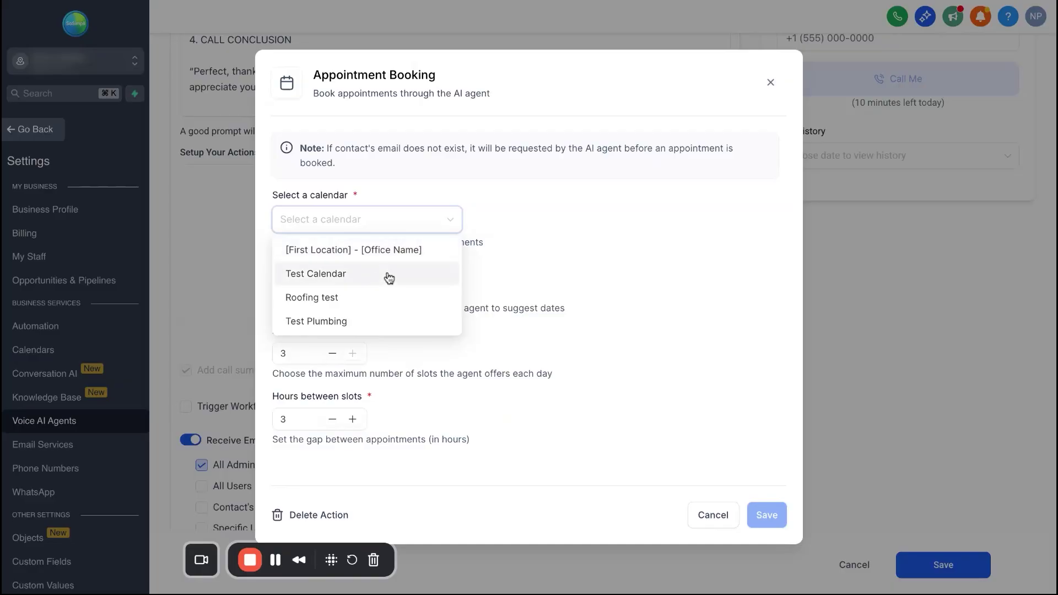
{"action": "left_click", "coordinate": [359, 281]}
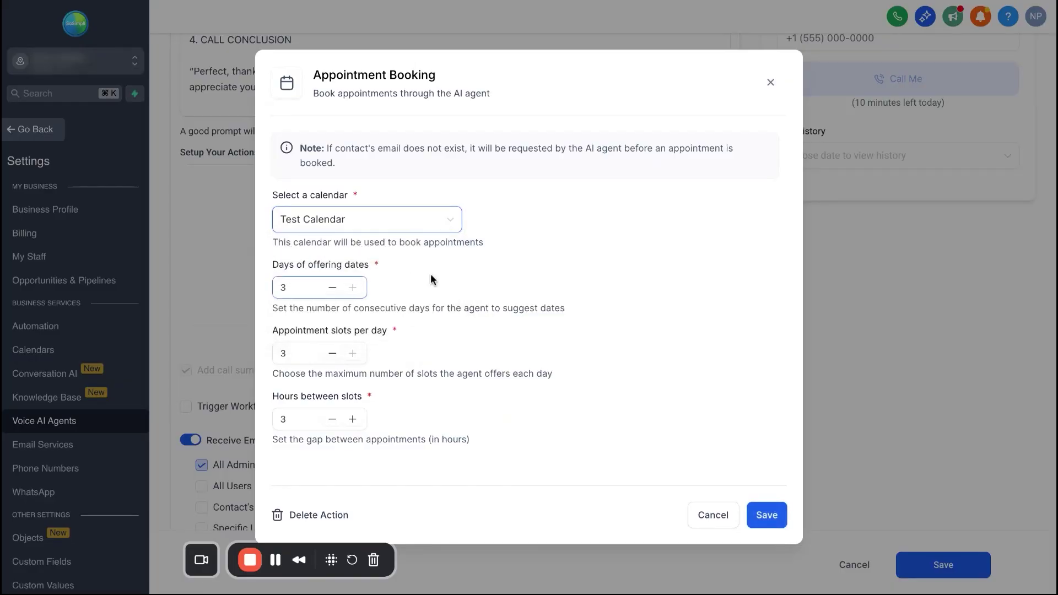
{"action": "left_click", "coordinate": [786, 525]}
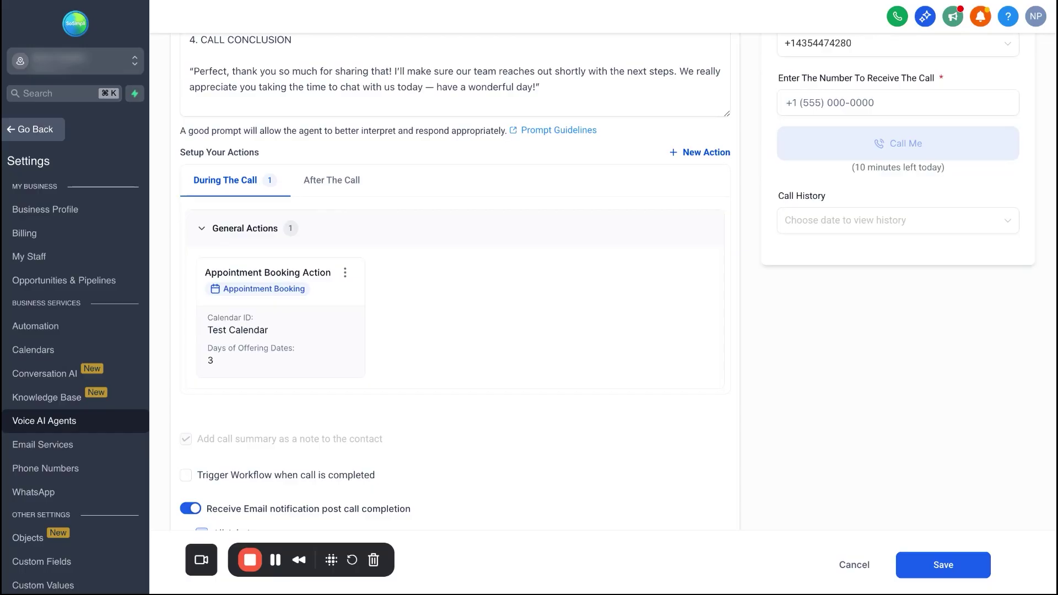
- Trigger the 7-Day [Location Name] Appointment Confirmation and Reminders workflow when the call is completed, and save the agent
{"action": "scroll", "coordinate": [617, 280], "scroll_direction": "down", "scroll_amount": 2}
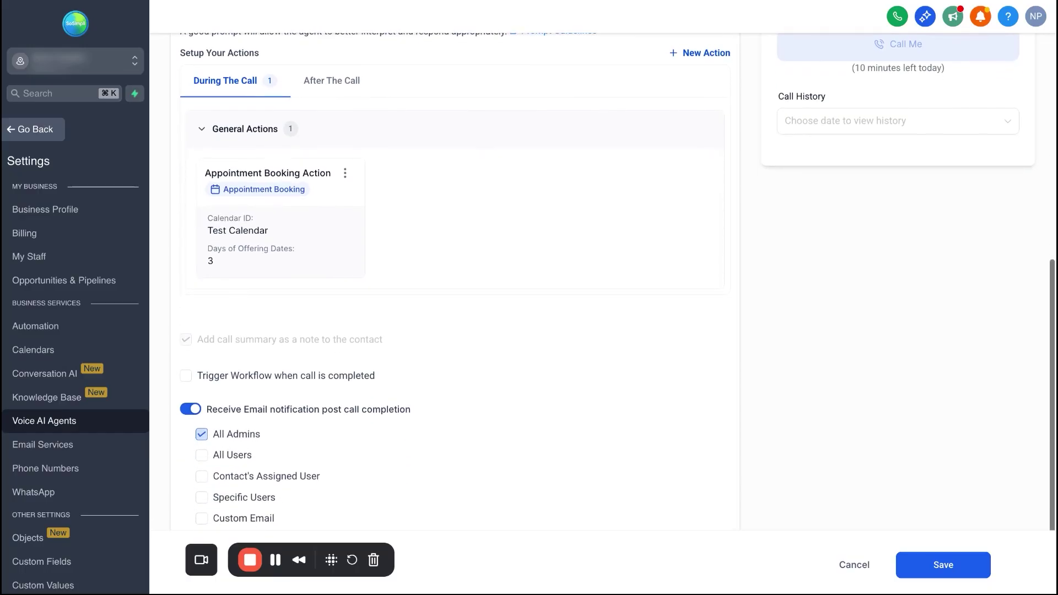
{"action": "scroll", "coordinate": [510, 289], "scroll_direction": "down", "scroll_amount": 1}
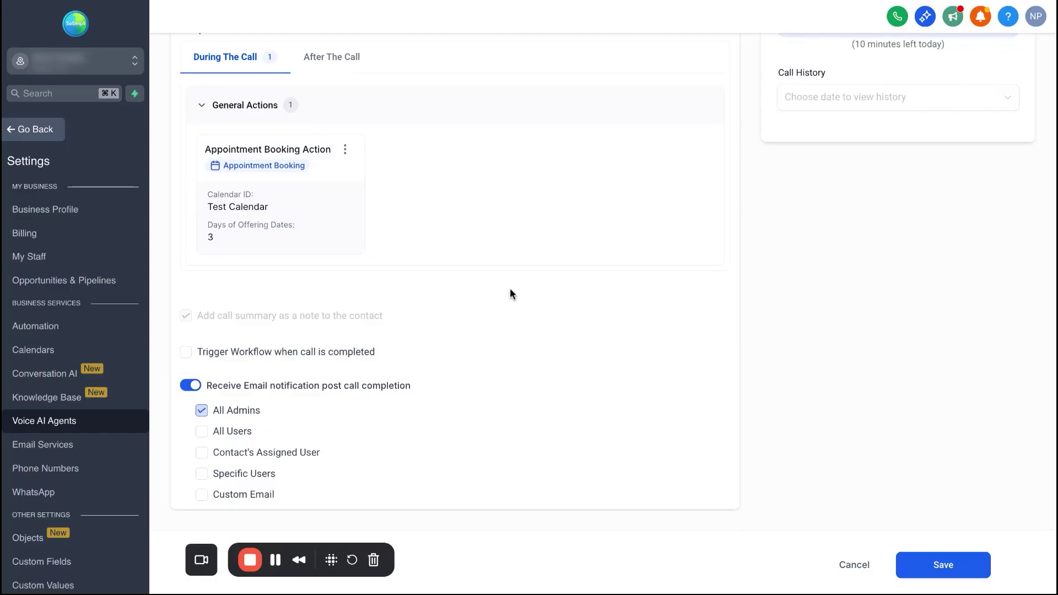
{"action": "left_click", "coordinate": [186, 353]}
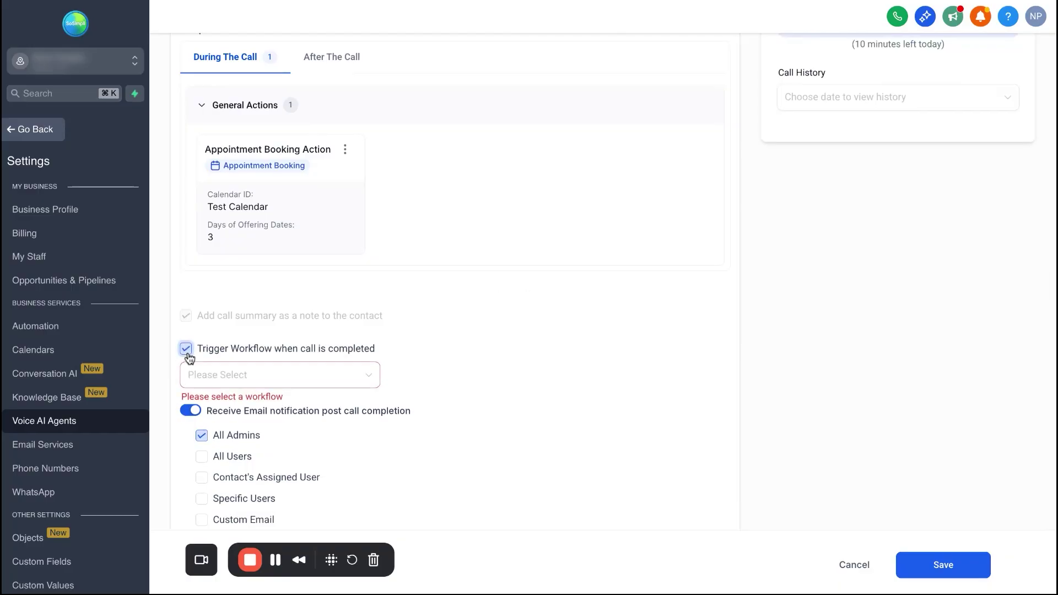
{"action": "left_click", "coordinate": [271, 380]}
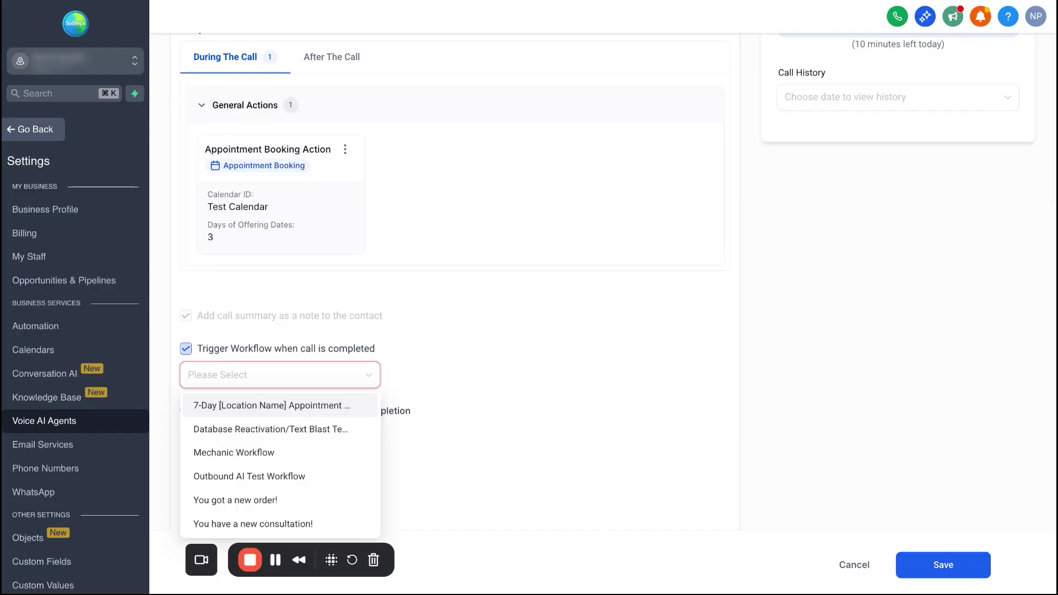
{"action": "left_click", "coordinate": [271, 405]}
{"action": "left_click", "coordinate": [524, 298]}
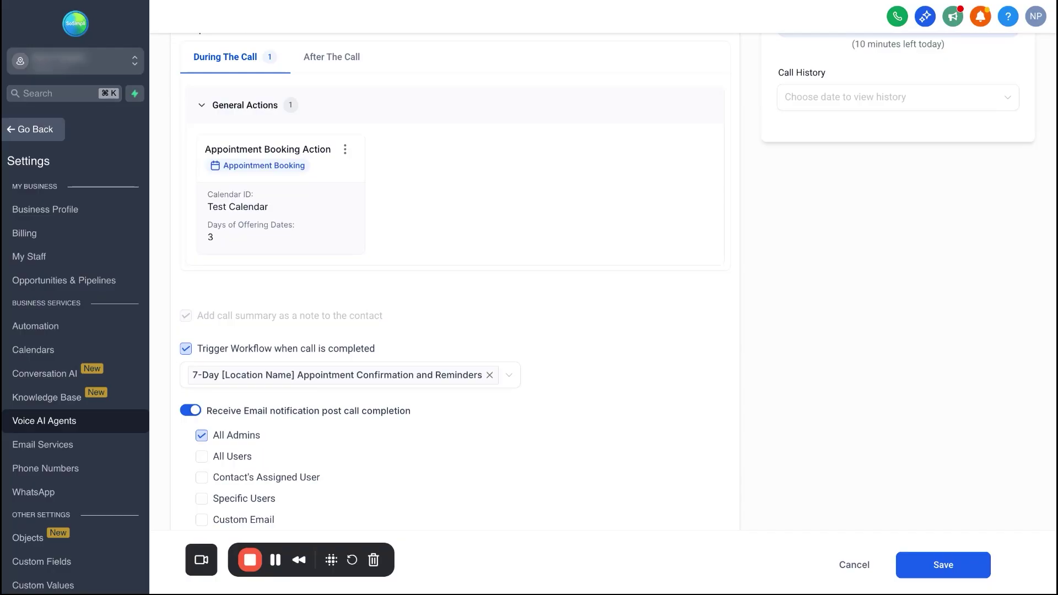
{"action": "scroll", "coordinate": [503, 271], "scroll_direction": "up", "scroll_amount": 10}
{"action": "scroll", "coordinate": [503, 272], "scroll_direction": "down", "scroll_amount": 10}
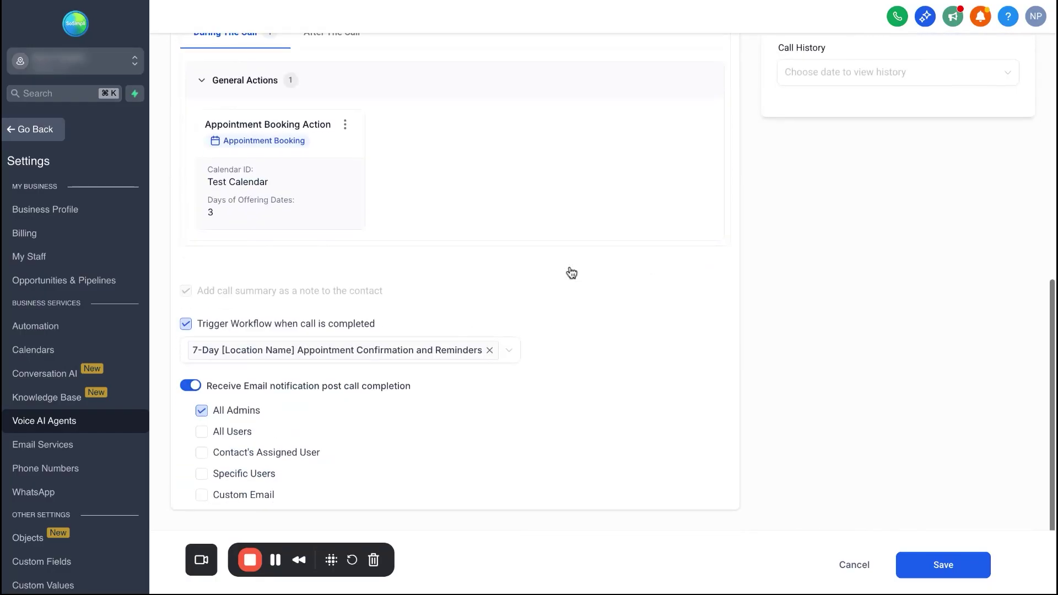
{"action": "scroll", "coordinate": [571, 272], "scroll_direction": "up", "scroll_amount": 10}
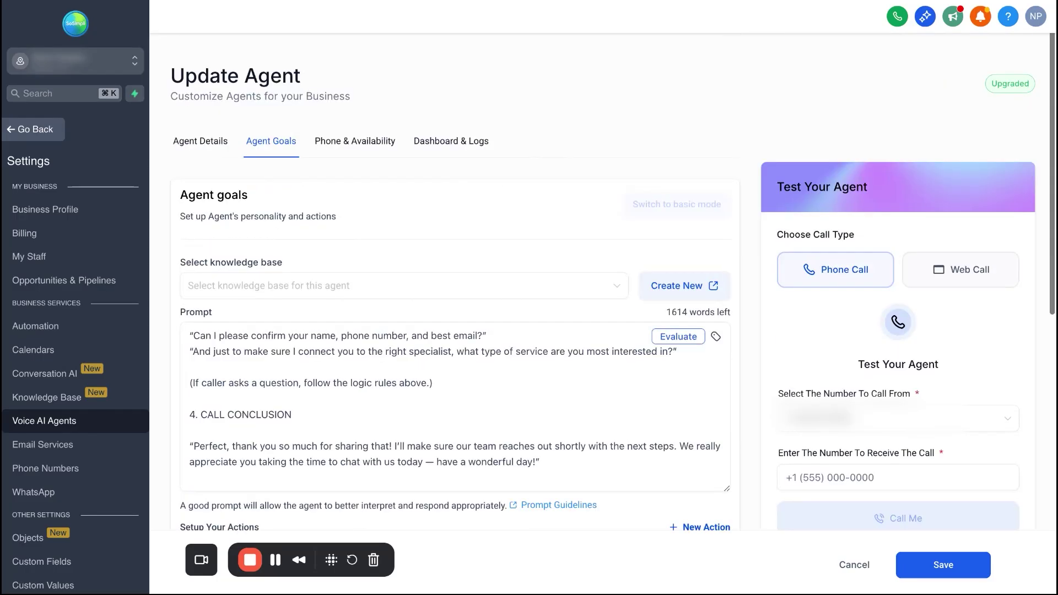
{"action": "scroll", "coordinate": [484, 181], "scroll_direction": "down", "scroll_amount": 2}
{"action": "left_click", "coordinate": [907, 577]}
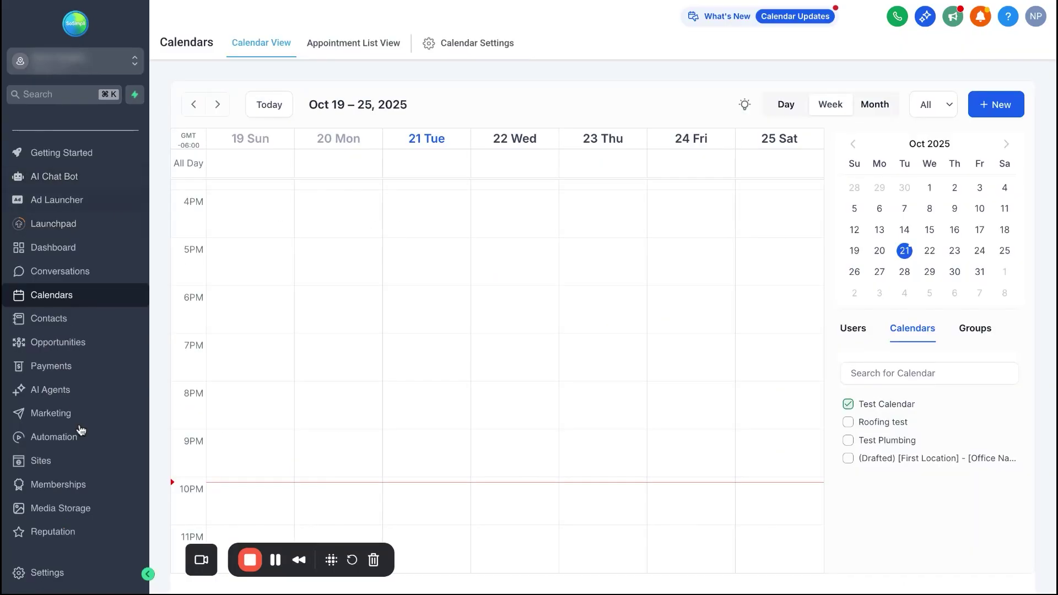
- Examine the United States phone numbers for sale without buying one, and the numbers assignable in the agent's phone and availability settings
{"action": "scroll", "coordinate": [83, 460], "scroll_direction": "down", "scroll_amount": 2}
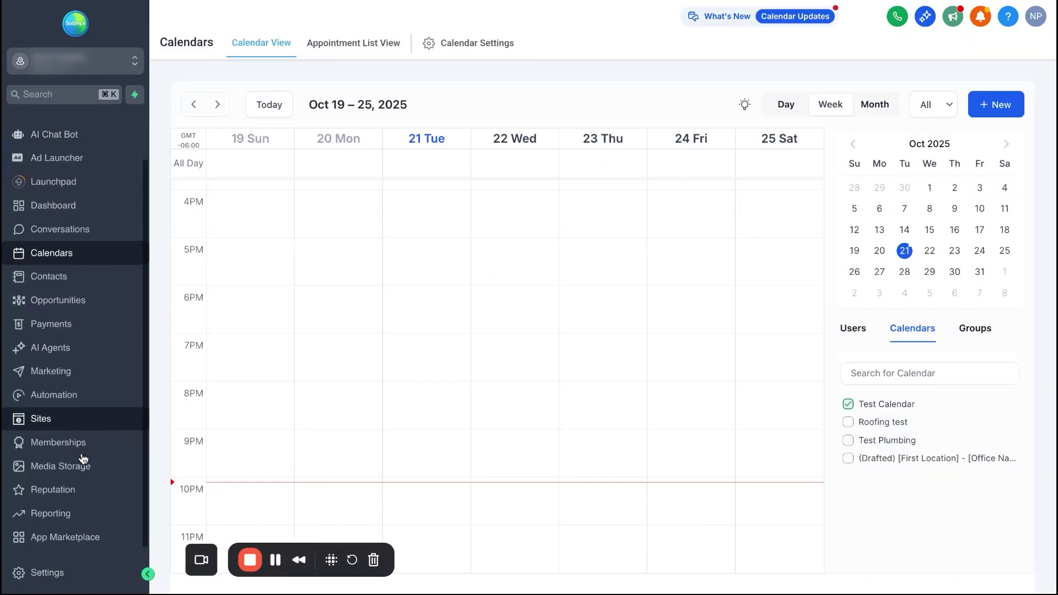
{"action": "left_click", "coordinate": [52, 576]}
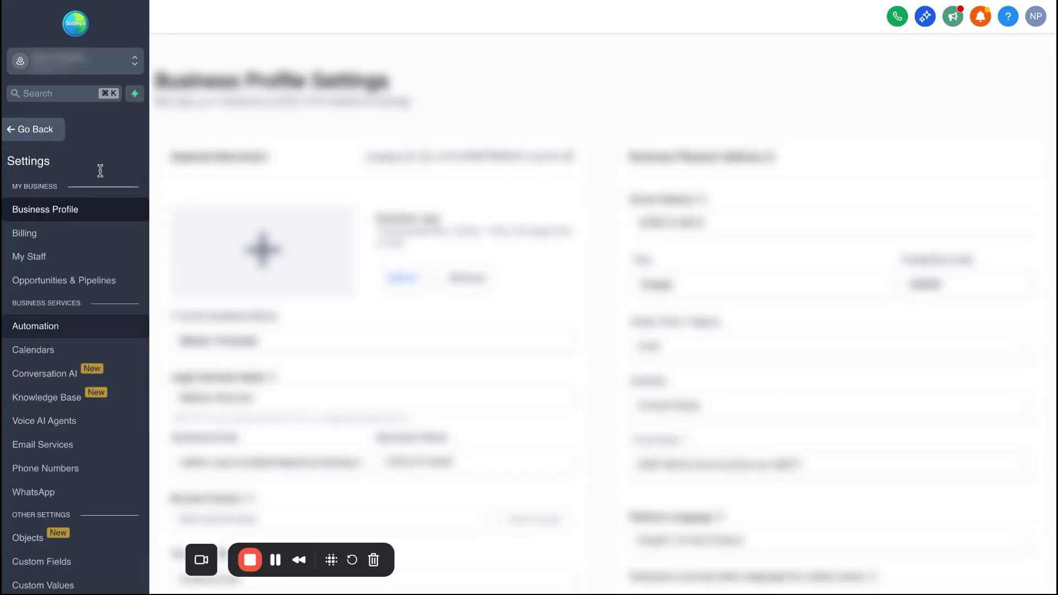
{"action": "scroll", "coordinate": [55, 346], "scroll_direction": "down", "scroll_amount": 3}
{"action": "left_click", "coordinate": [78, 324]}
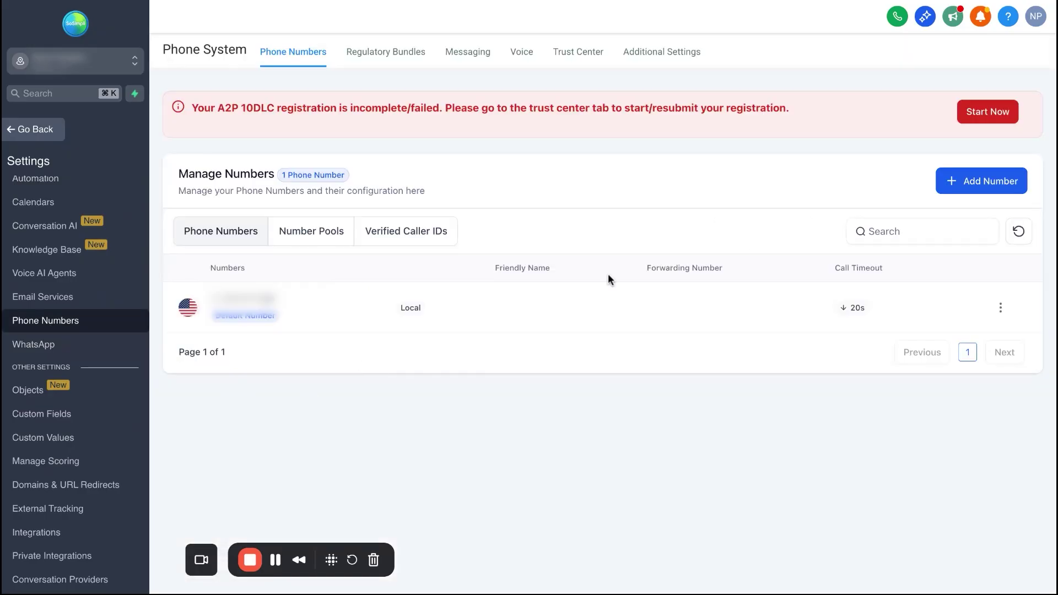
{"action": "left_click", "coordinate": [978, 185]}
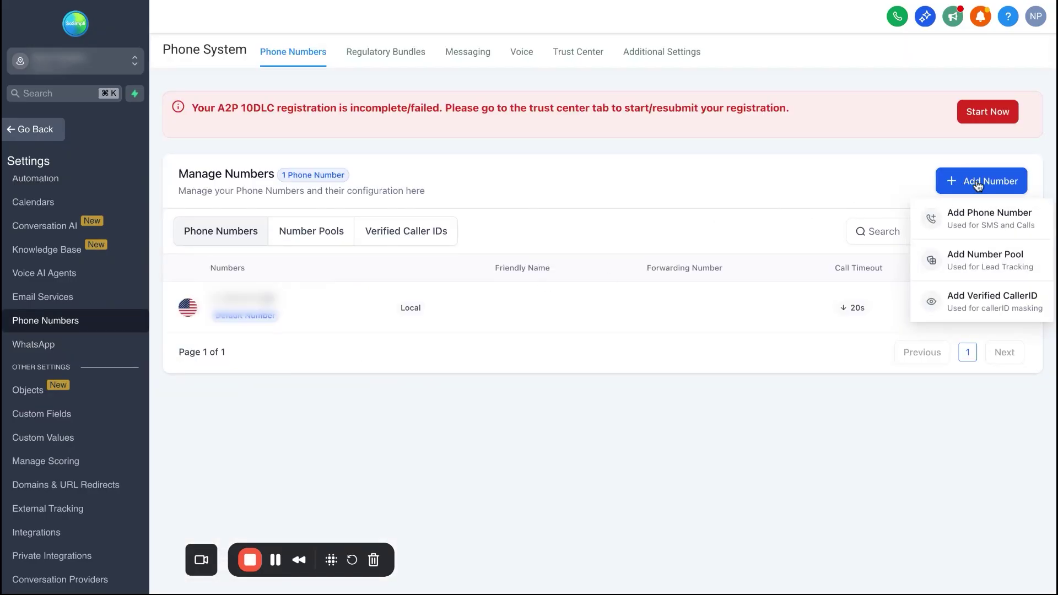
{"action": "left_click", "coordinate": [987, 223]}
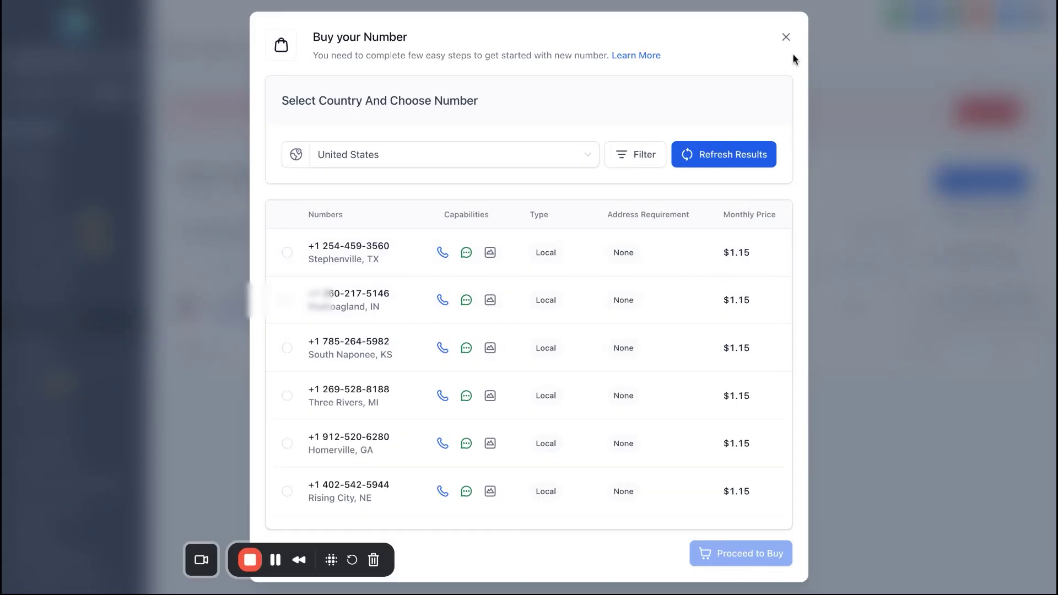
{"action": "left_click", "coordinate": [786, 38]}
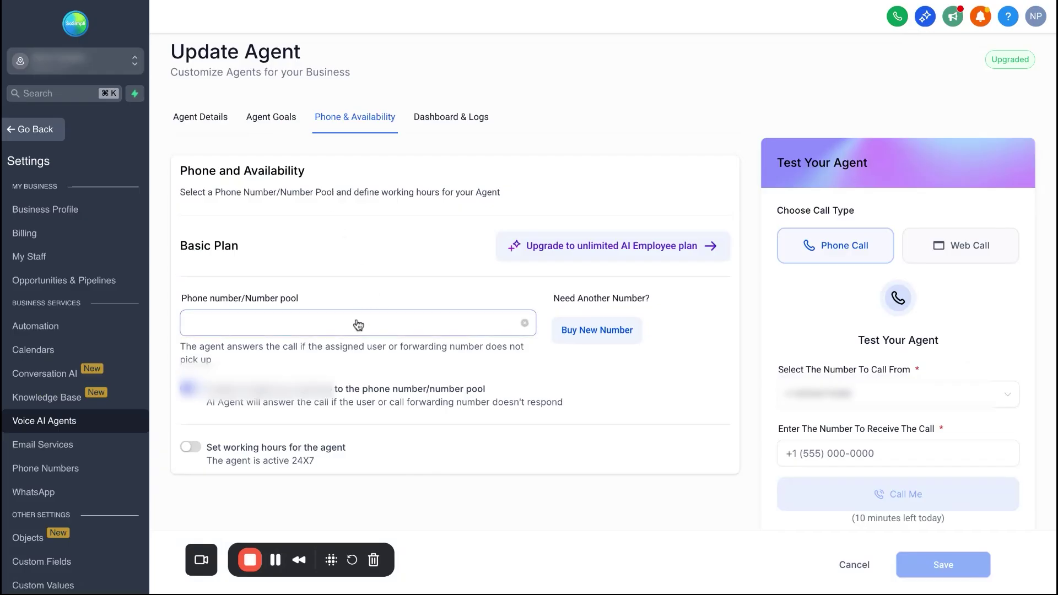
{"action": "left_click", "coordinate": [358, 324]}
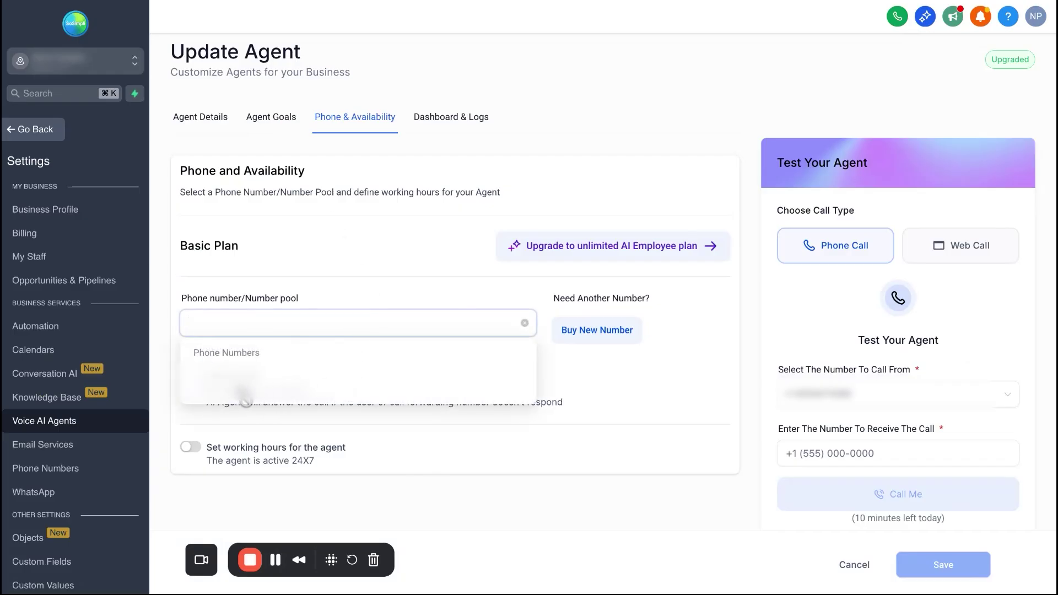
{"action": "left_click", "coordinate": [415, 512]}
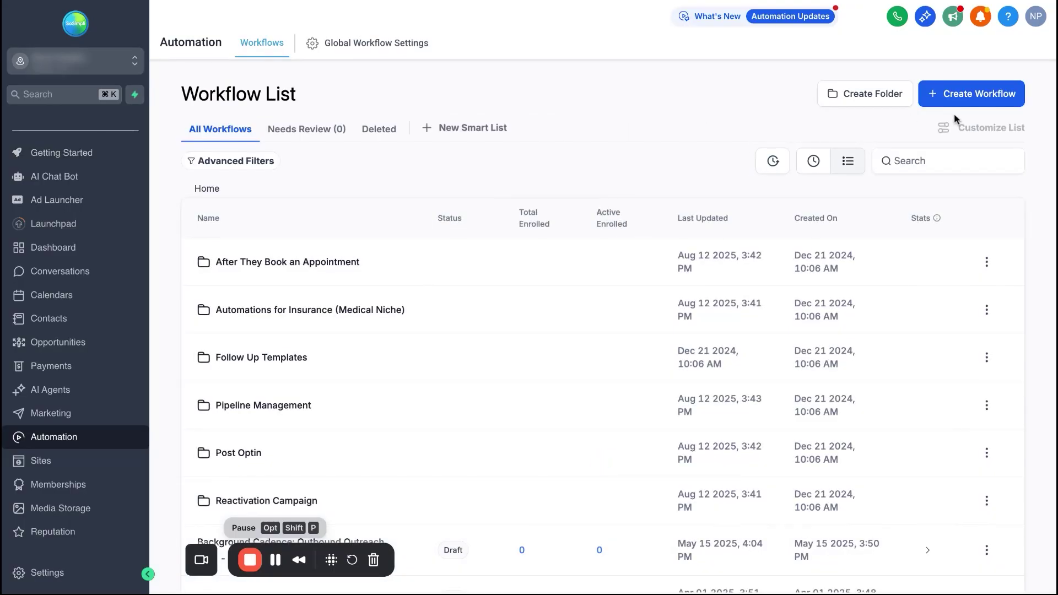
- Create a new automation workflow from scratch and name it Test Outbound Ai Agent
{"action": "left_click", "coordinate": [973, 97]}
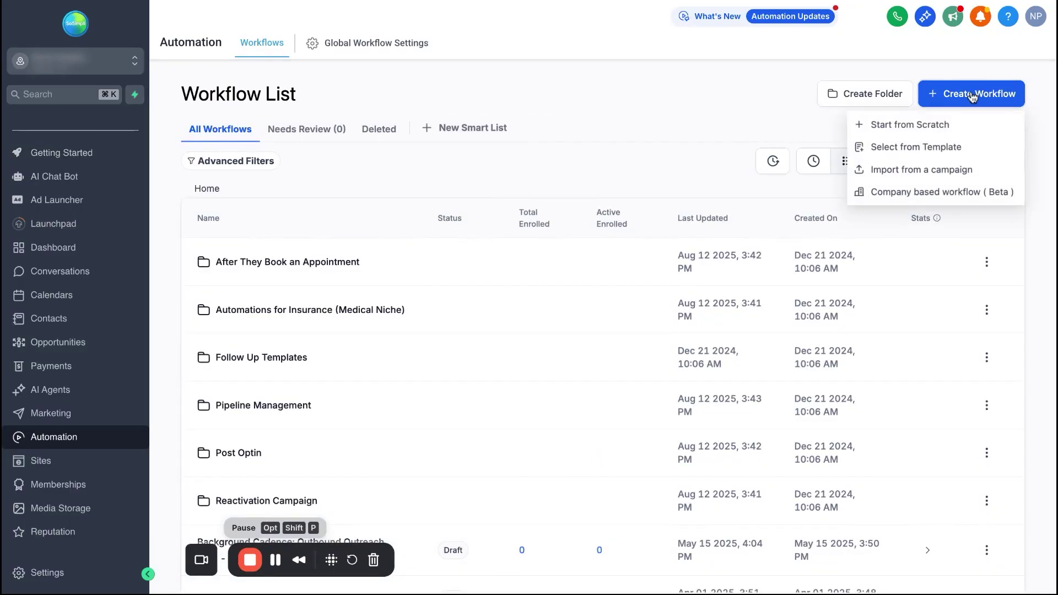
{"action": "left_click", "coordinate": [909, 126]}
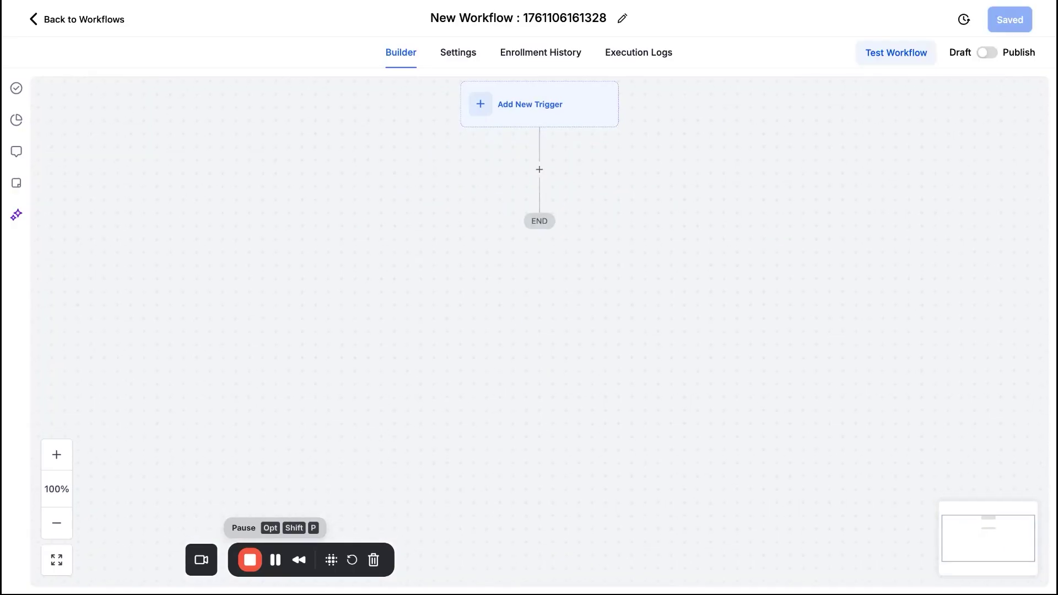
{"action": "left_click", "coordinate": [540, 23]}
{"action": "type", "text": "Te"}
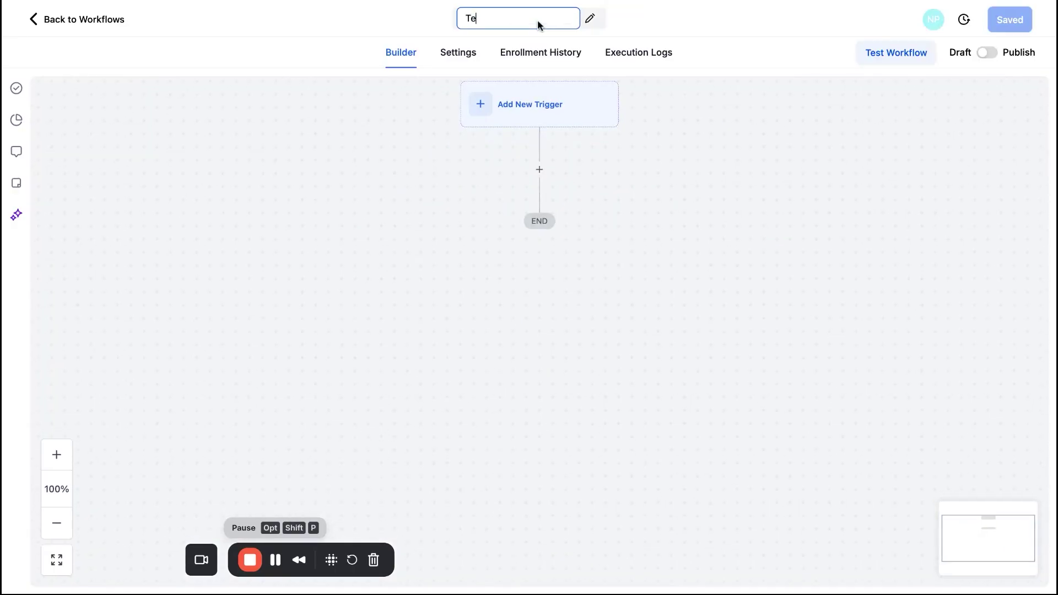
{"action": "type", "text": "st Outbound Ai Agent"}
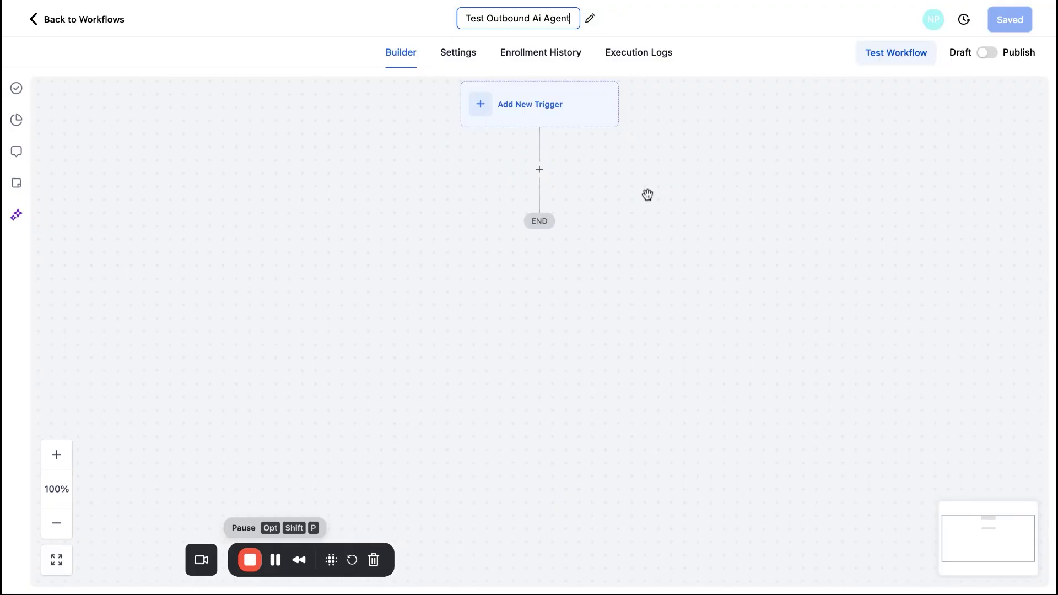
{"action": "left_click", "coordinate": [647, 193]}
- Add a Form Submitted trigger filtered to the Barber Shop form and save the trigger
{"action": "left_click", "coordinate": [546, 105]}
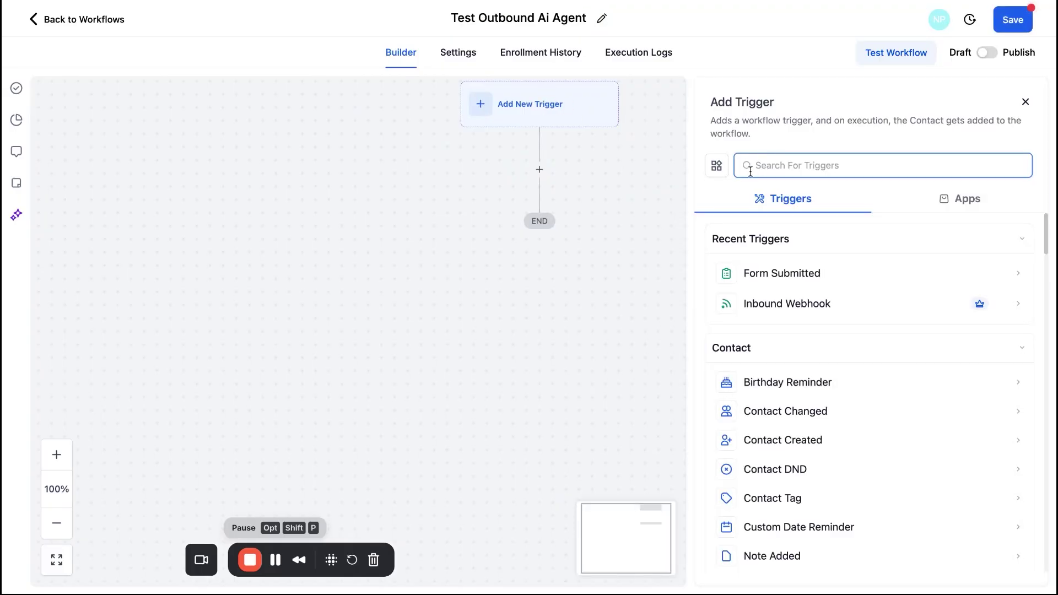
{"action": "left_click", "coordinate": [780, 276]}
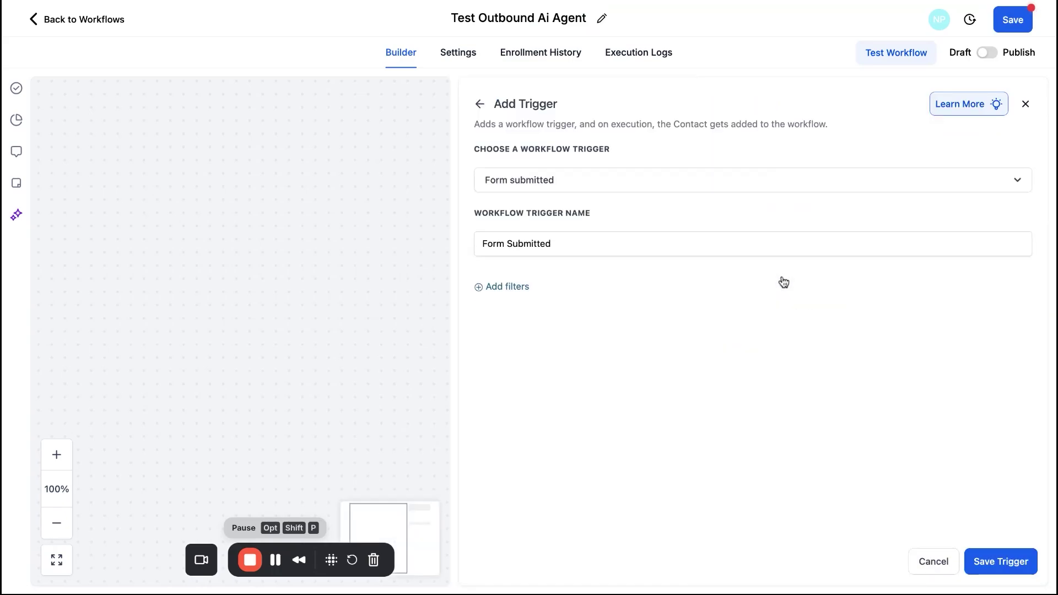
{"action": "left_click", "coordinate": [505, 287]}
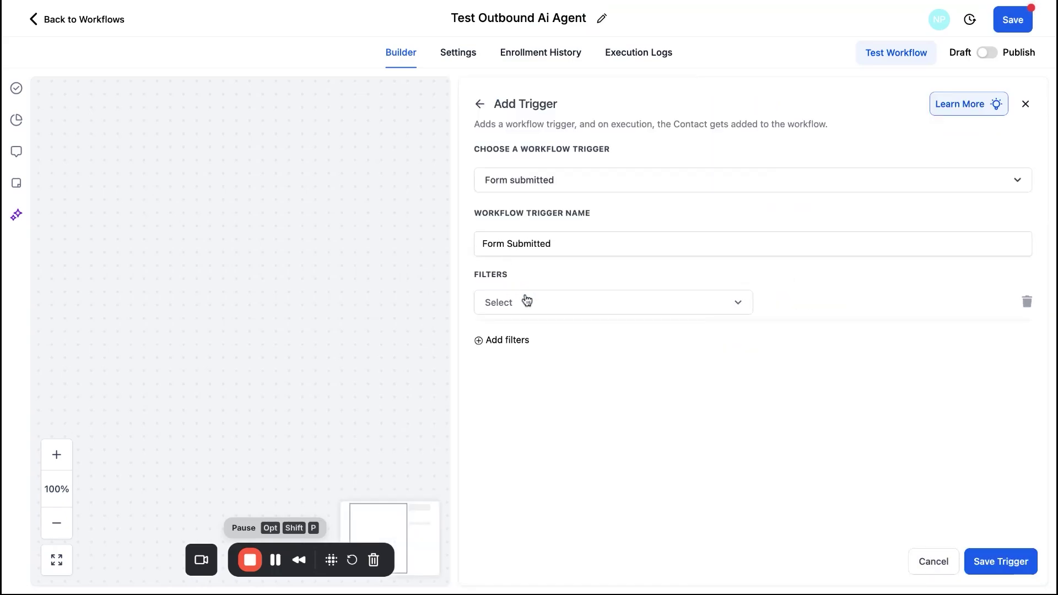
{"action": "left_click", "coordinate": [527, 302]}
{"action": "left_click", "coordinate": [529, 395]}
{"action": "left_click", "coordinate": [831, 303]}
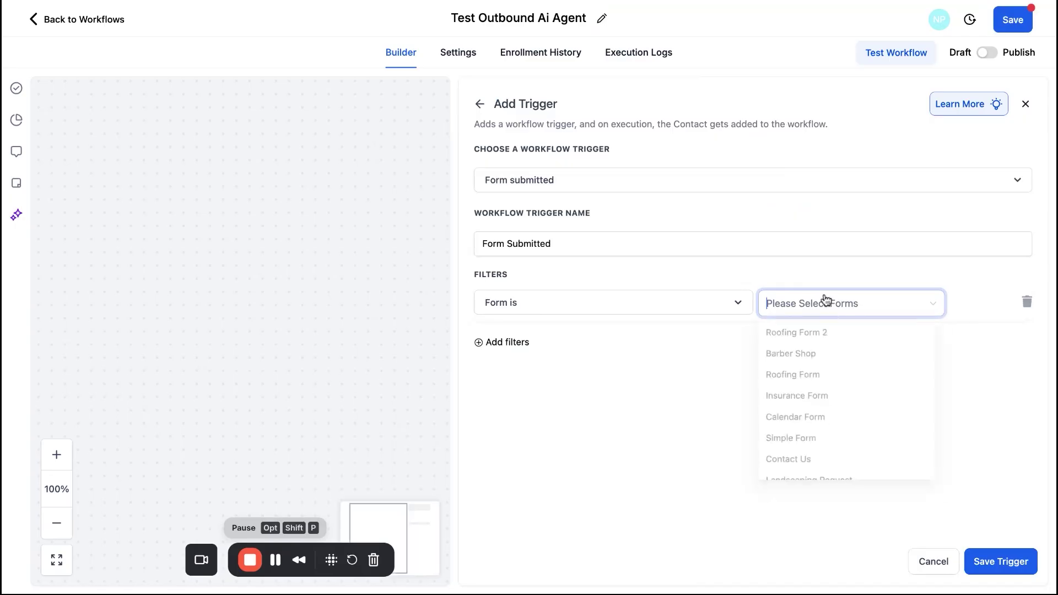
{"action": "left_click", "coordinate": [800, 361]}
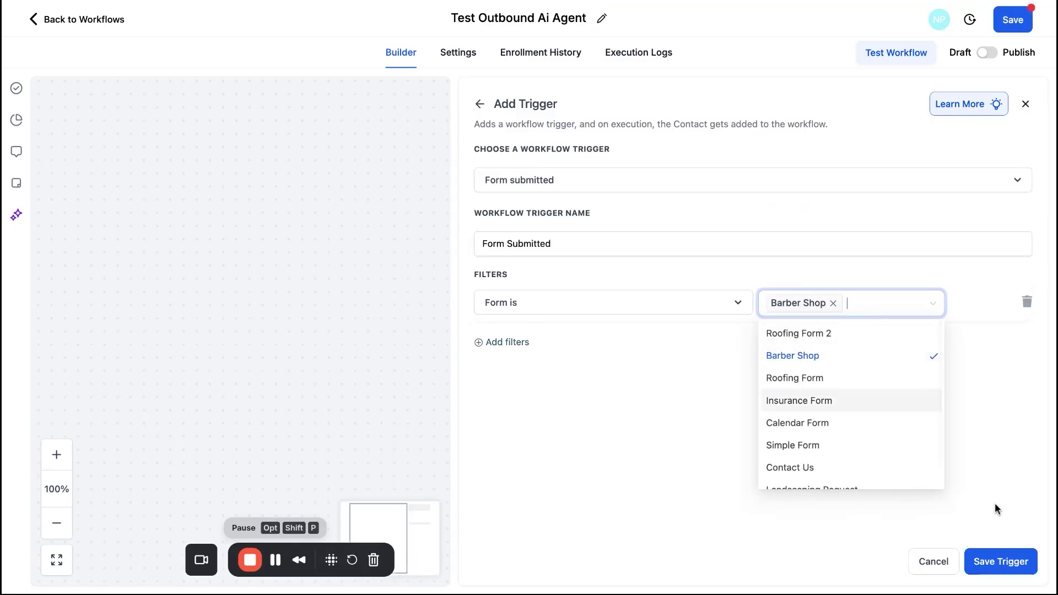
{"action": "left_click", "coordinate": [998, 561]}
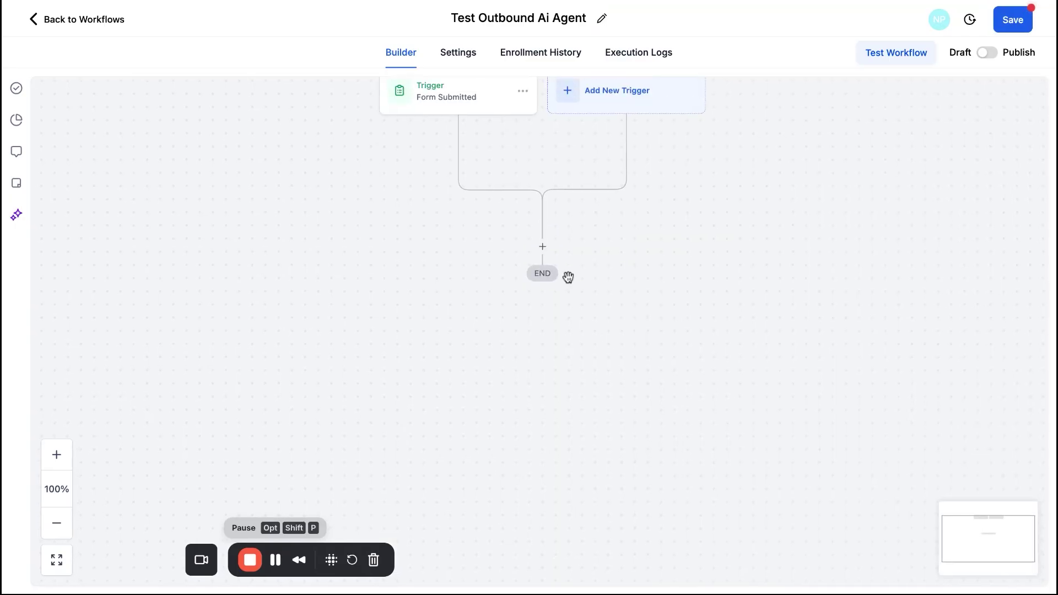
- Add a Voice AI Outbound Call action that calls with agent Sam from the listed phone number, save it and publish the workflow
{"action": "left_click", "coordinate": [541, 290]}
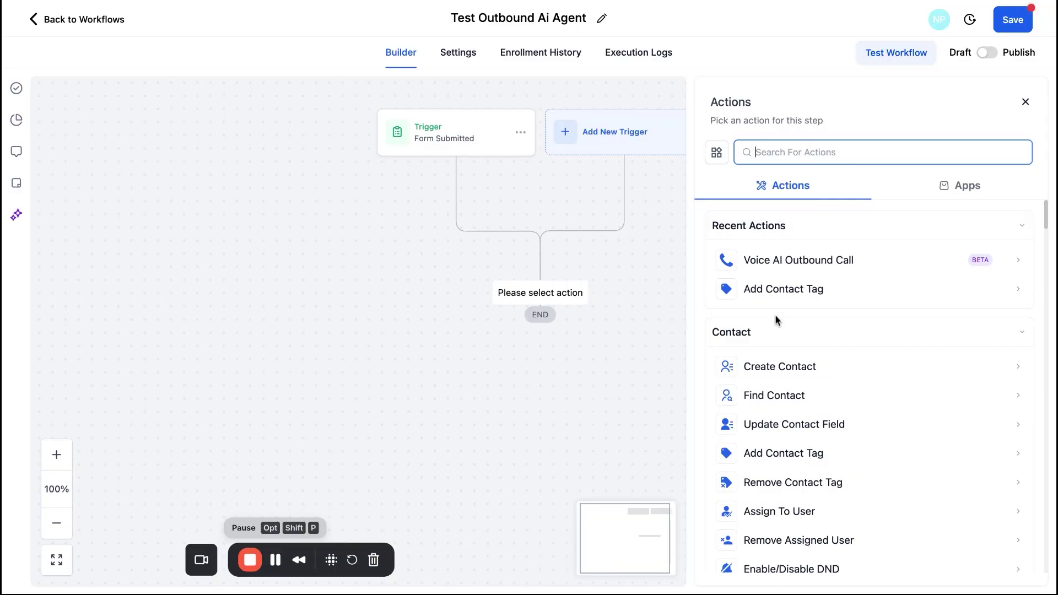
{"action": "scroll", "coordinate": [811, 376], "scroll_direction": "down", "scroll_amount": 20}
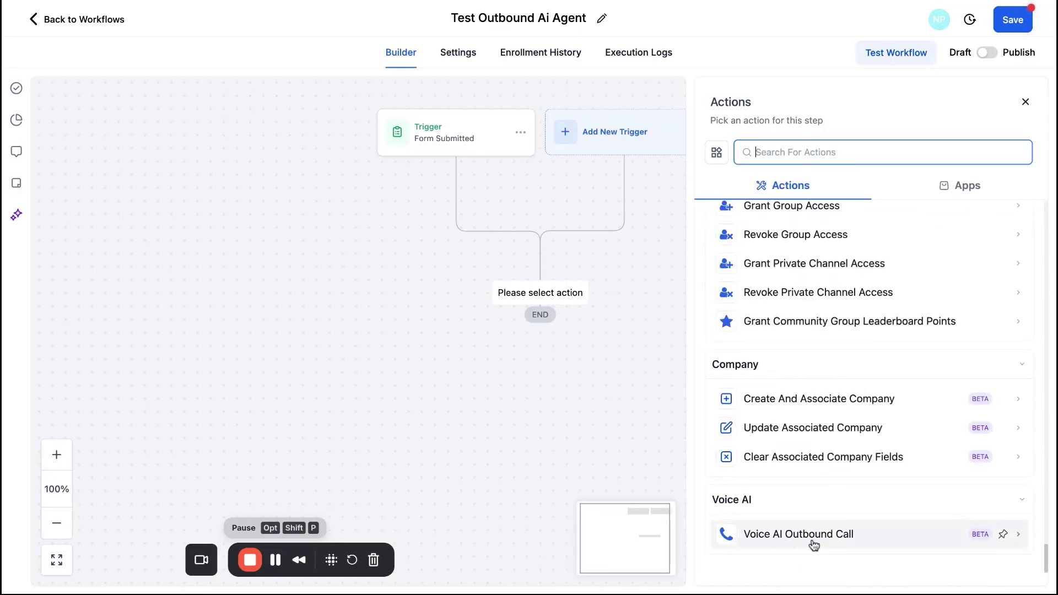
{"action": "left_click", "coordinate": [786, 545]}
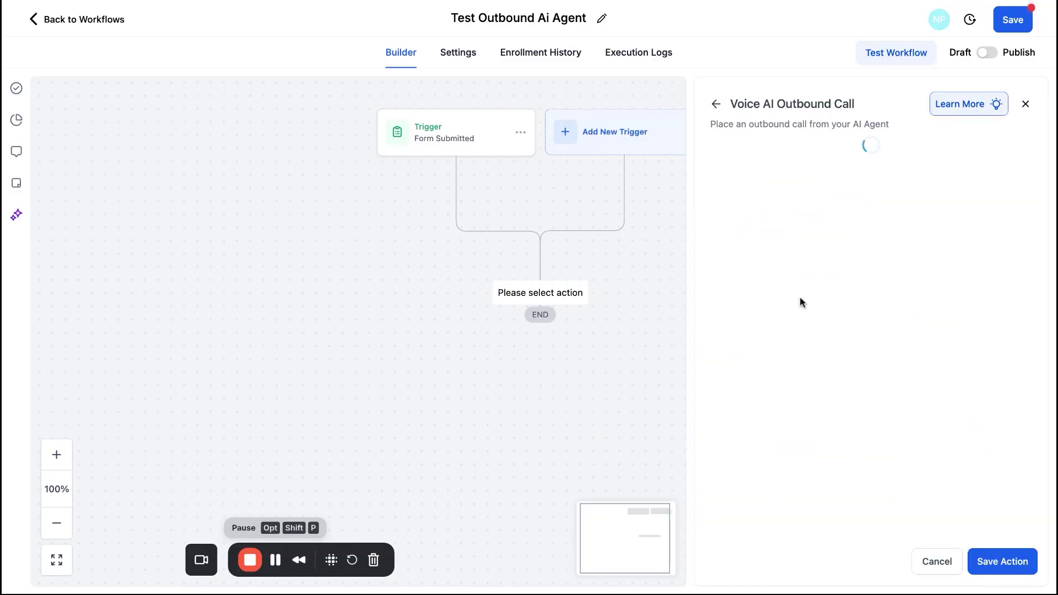
{"action": "scroll", "coordinate": [791, 372], "scroll_direction": "down", "scroll_amount": 2}
{"action": "left_click", "coordinate": [795, 417]}
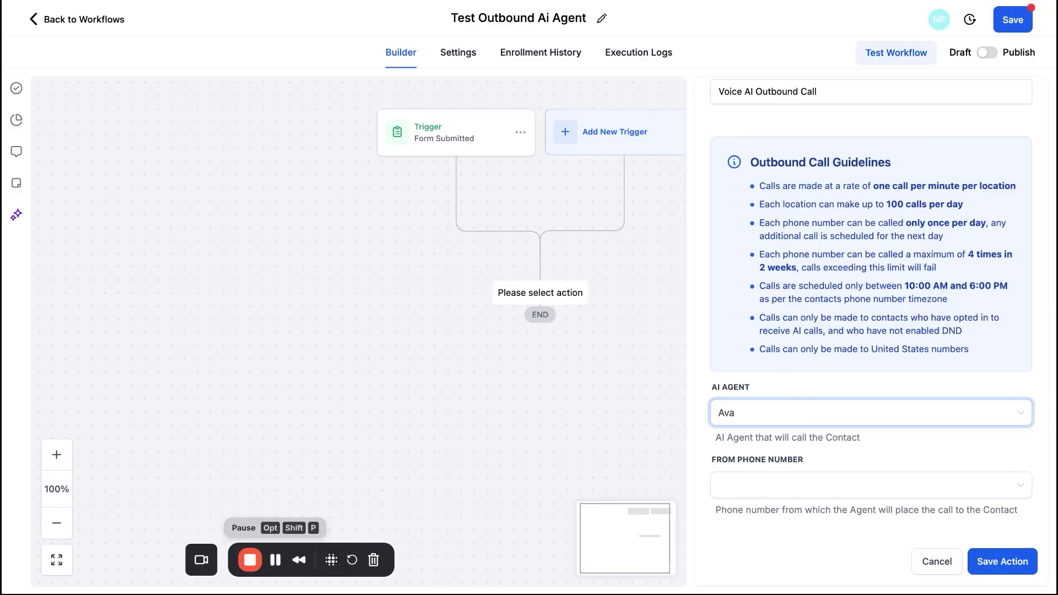
{"action": "left_click", "coordinate": [794, 417]}
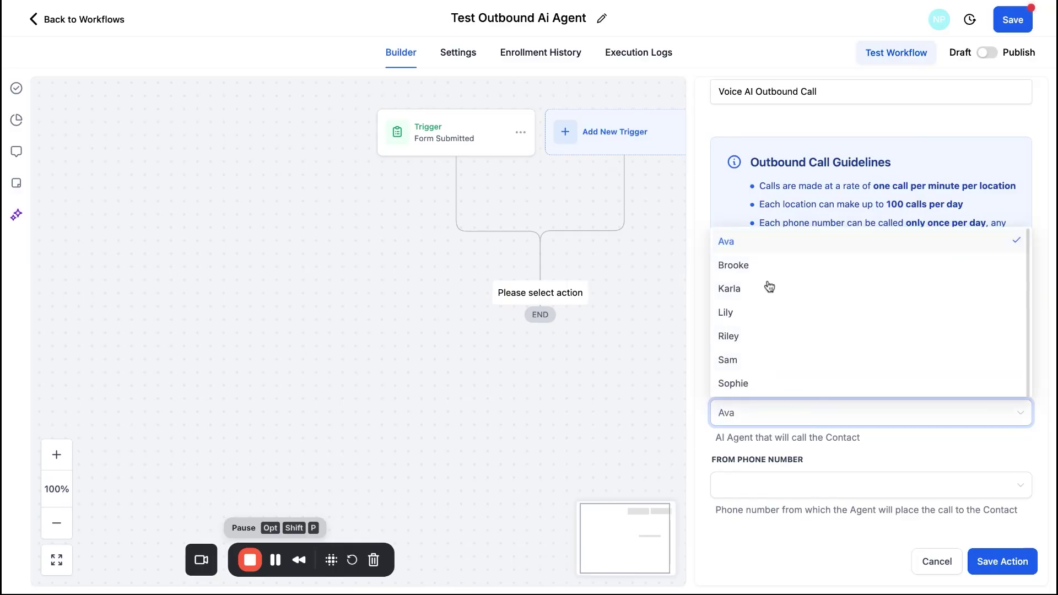
{"action": "left_click", "coordinate": [783, 365]}
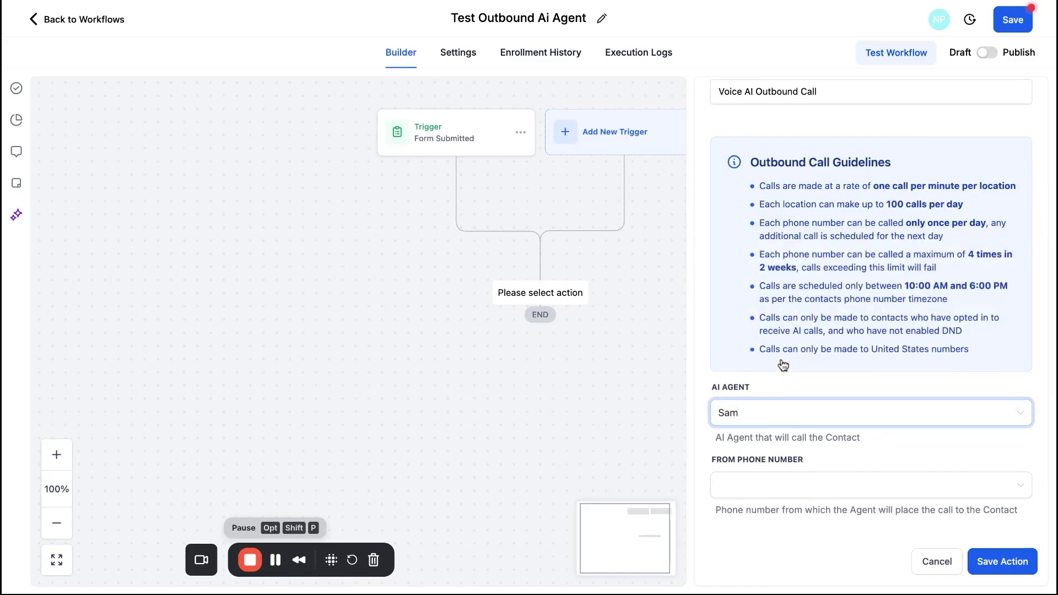
{"action": "left_click", "coordinate": [772, 485]}
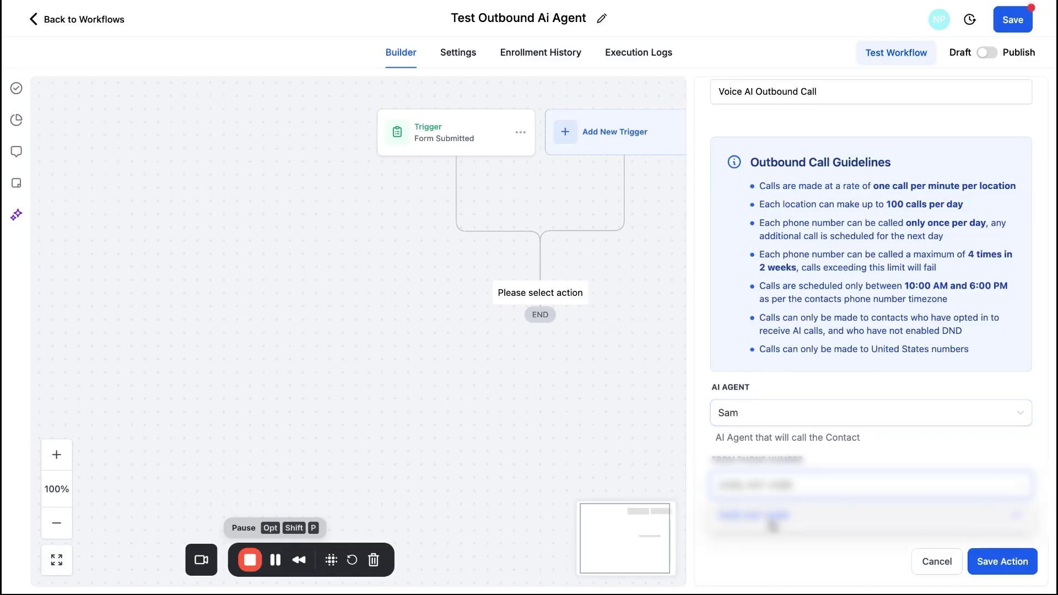
{"action": "left_click", "coordinate": [772, 523]}
{"action": "left_click", "coordinate": [1003, 562]}
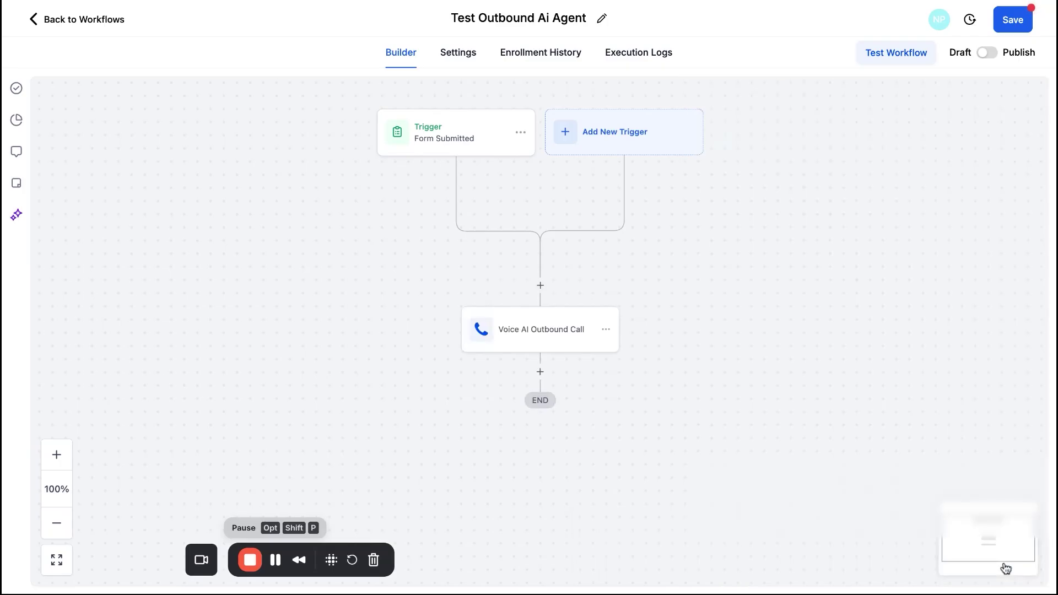
{"action": "left_click", "coordinate": [1012, 50]}
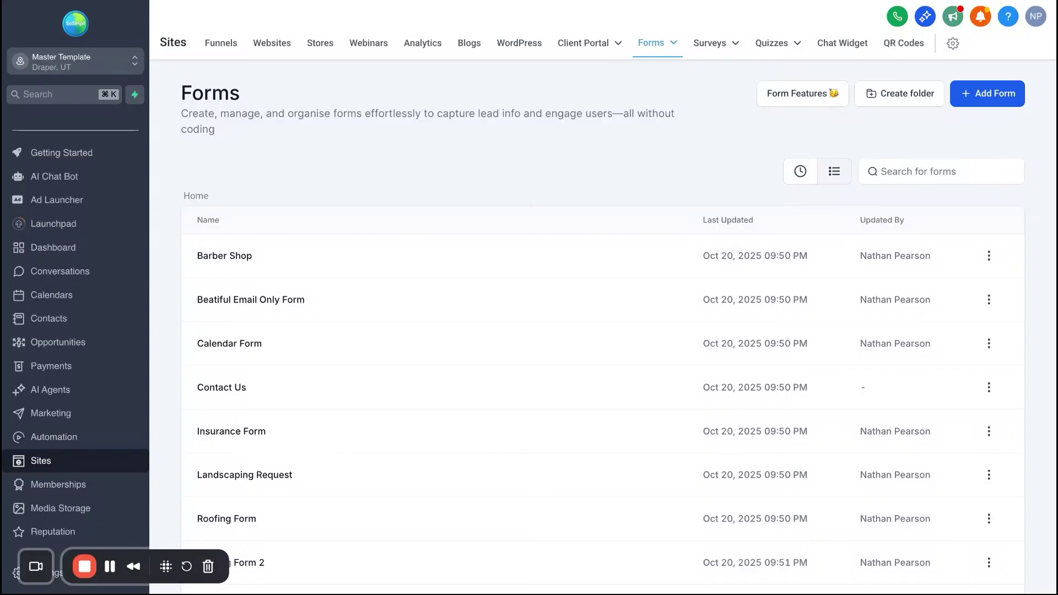
- Open the Barber Shop form from the Sites forms list for editing
{"action": "left_click", "coordinate": [234, 261]}
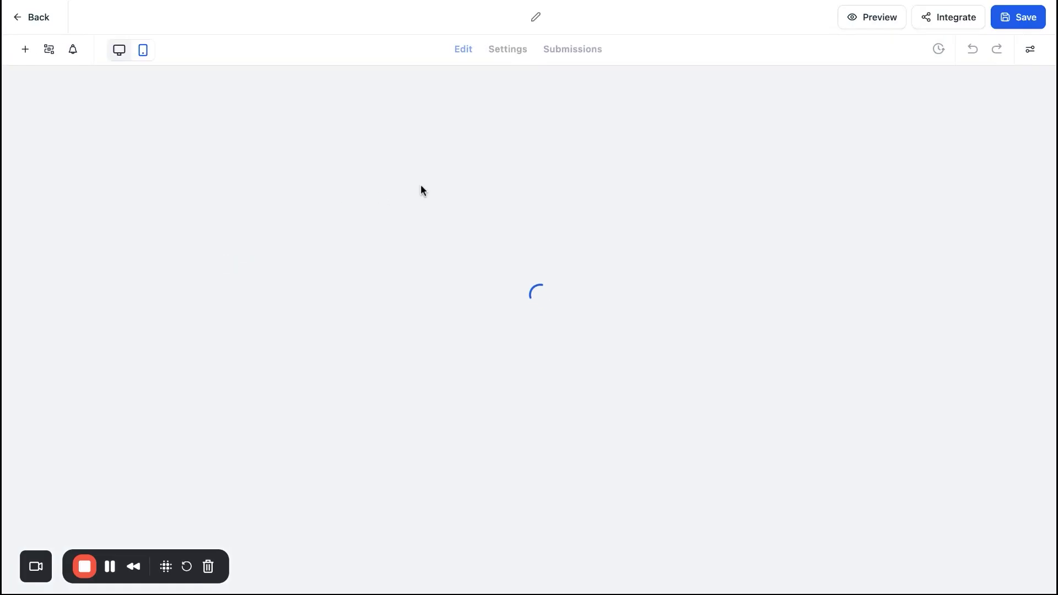